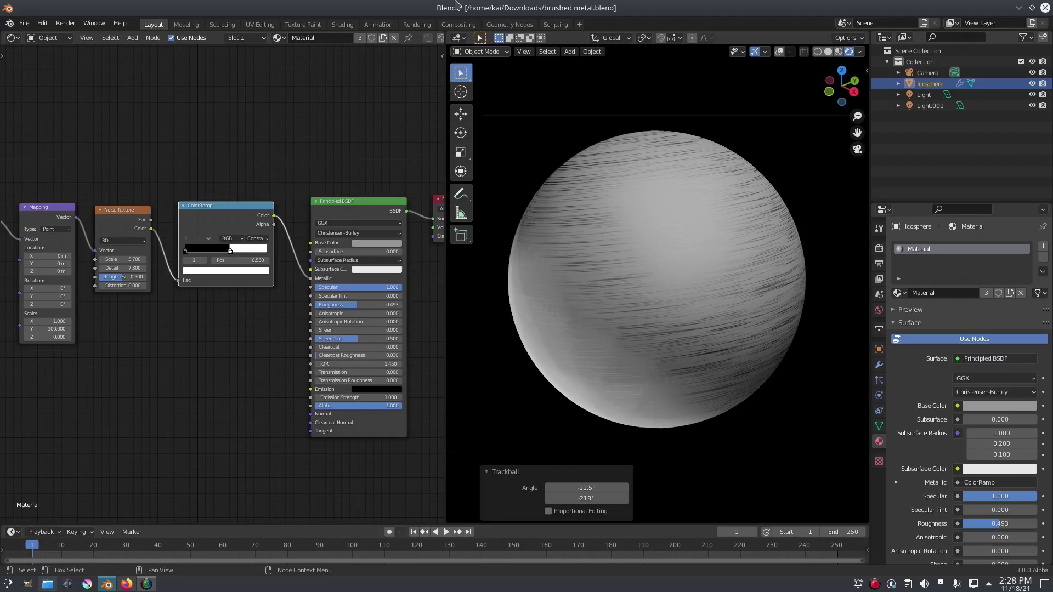
# Disconnect the Noise Texture node from the ColorRamp's Fac input.
pyautogui.click(702, 224)
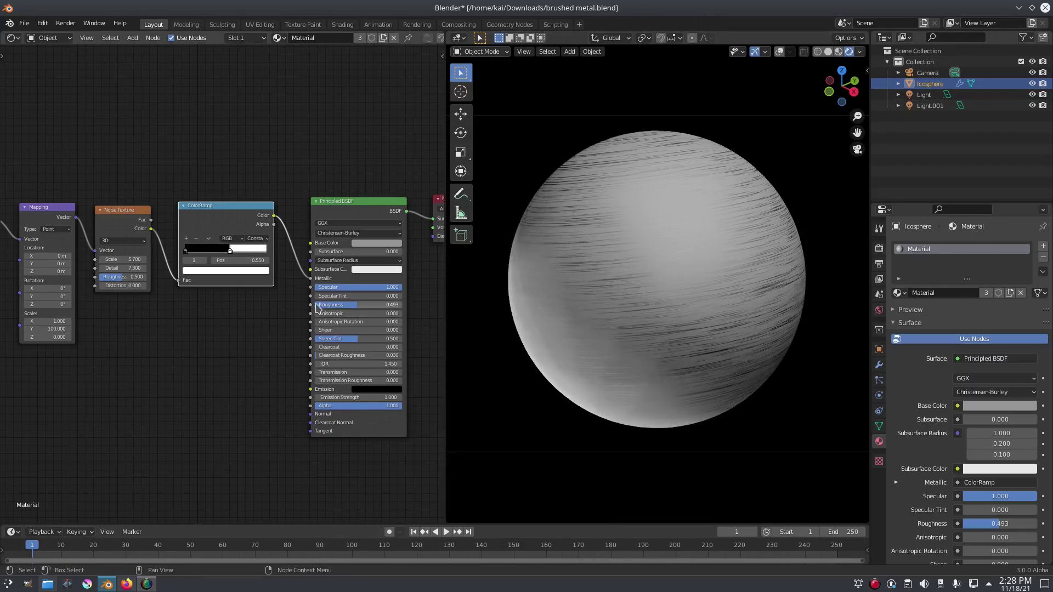
pyautogui.moveTo(304, 312)
pyautogui.mouseDown(button='middle')
pyautogui.moveTo(350, 322)
pyautogui.moveTo(289, 322)
pyautogui.mouseUp(button='middle')
pyautogui.scroll(-2, 330, 320)
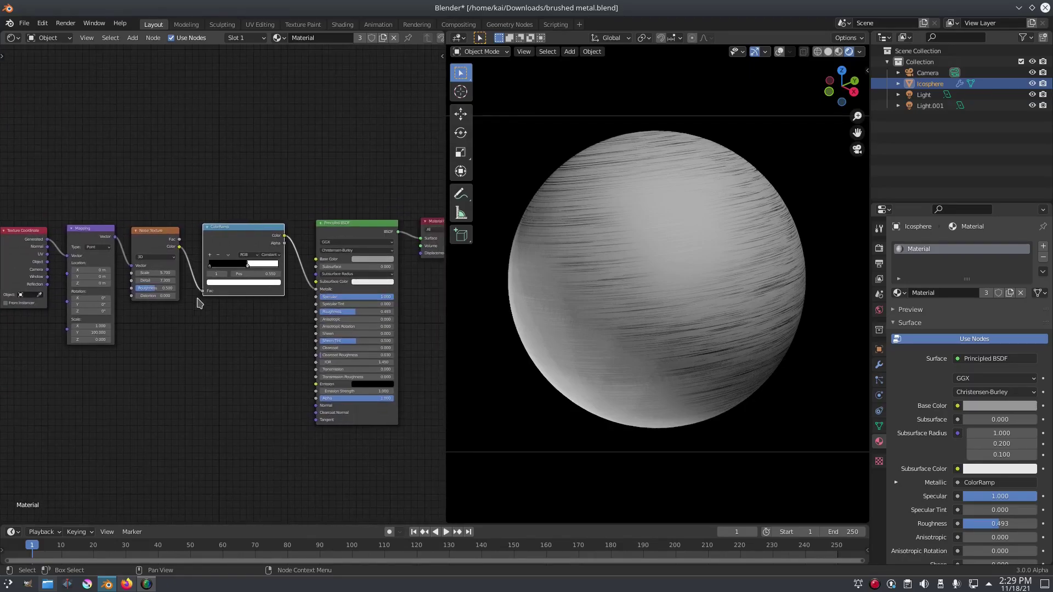
pyautogui.moveTo(201, 295); pyautogui.dragTo(193, 314)
pyautogui.scroll(2, 291, 300)
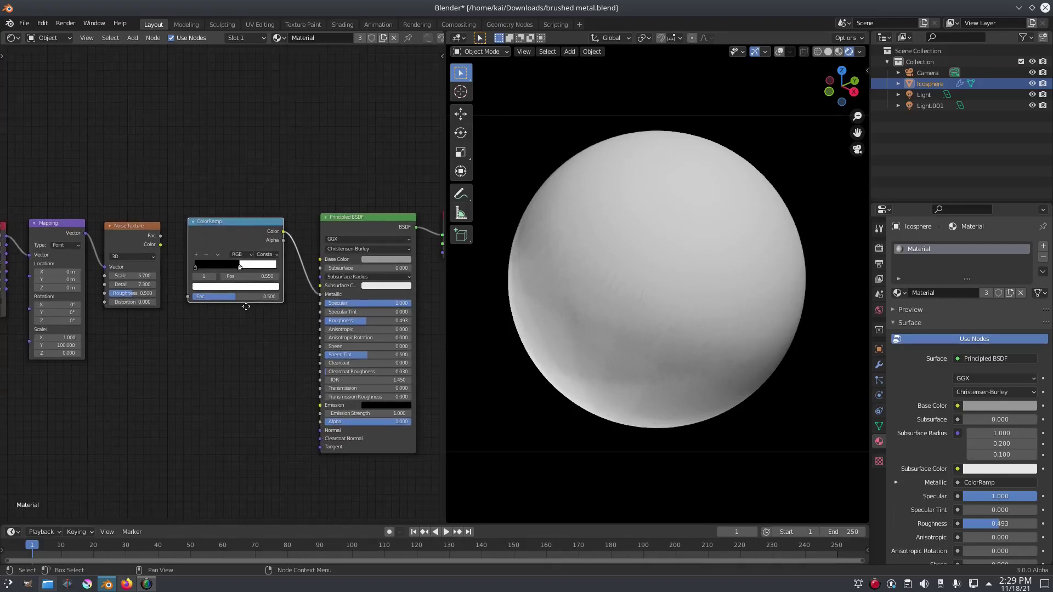
# Set the Principled BSDF's Roughness to 0.5.
pyautogui.moveTo(291, 301)
pyautogui.mouseDown(button='middle')
pyautogui.moveTo(147, 316)
pyautogui.moveTo(223, 304)
pyautogui.mouseUp(button='middle')
pyautogui.scroll(1, 223, 303)
pyautogui.moveTo(292, 232); pyautogui.dragTo(287, 225, button='middle')
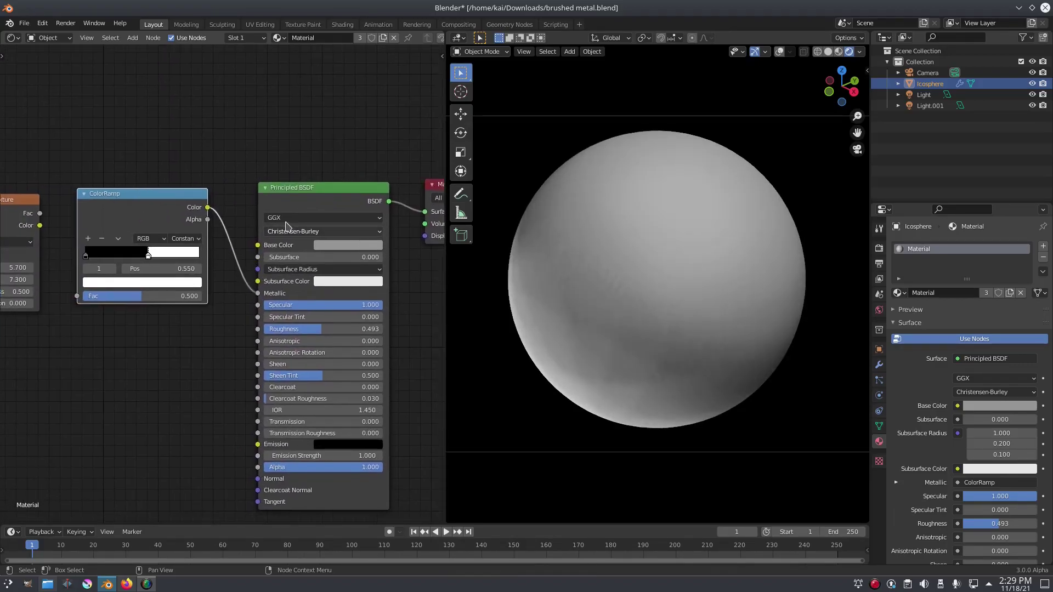
pyautogui.click(318, 187)
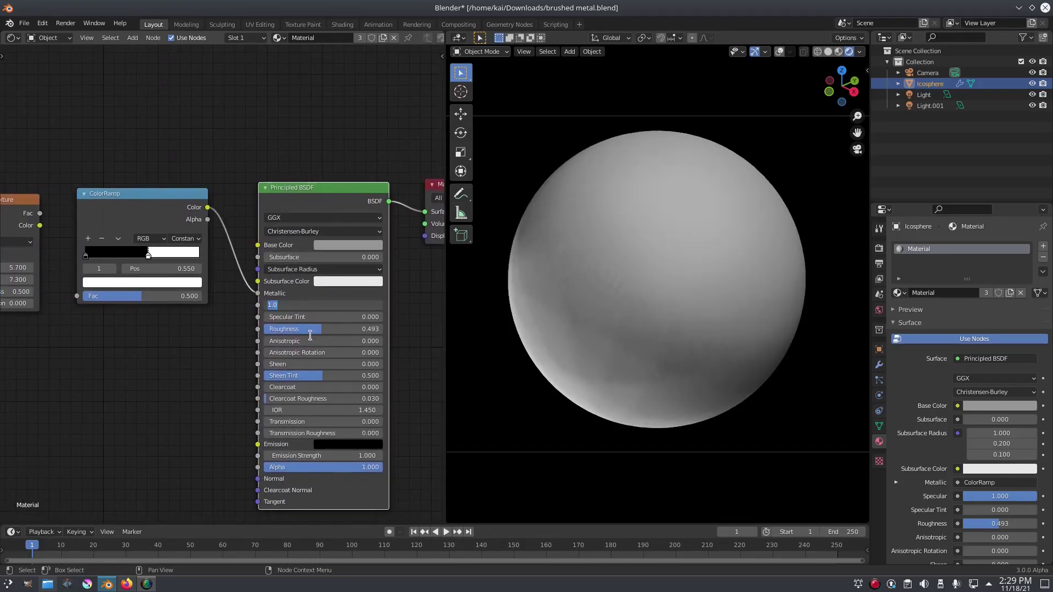
pyautogui.click(342, 328)
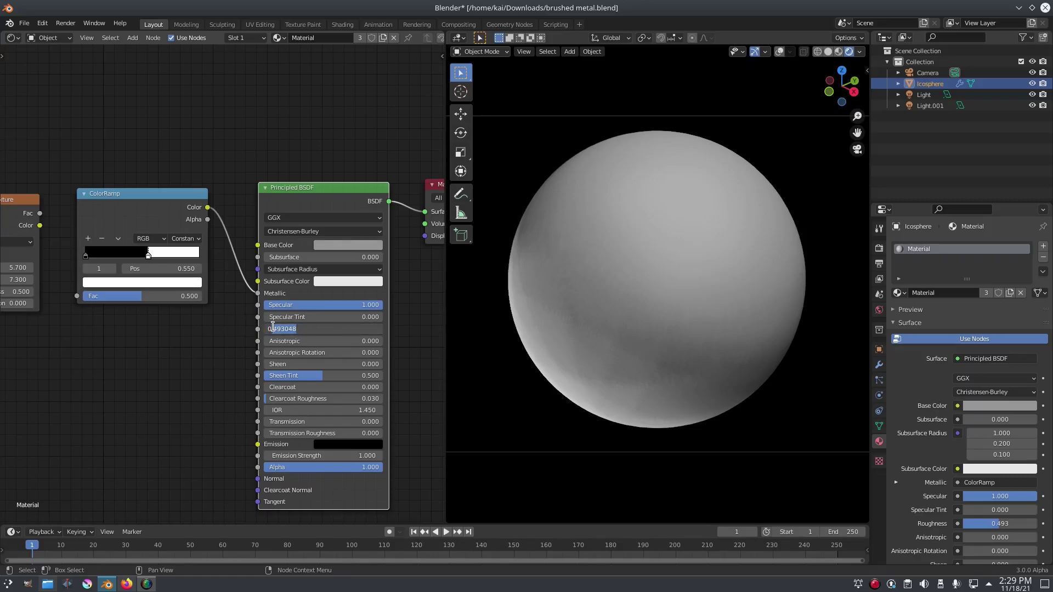
pyautogui.write('5')
pyautogui.press('Return')
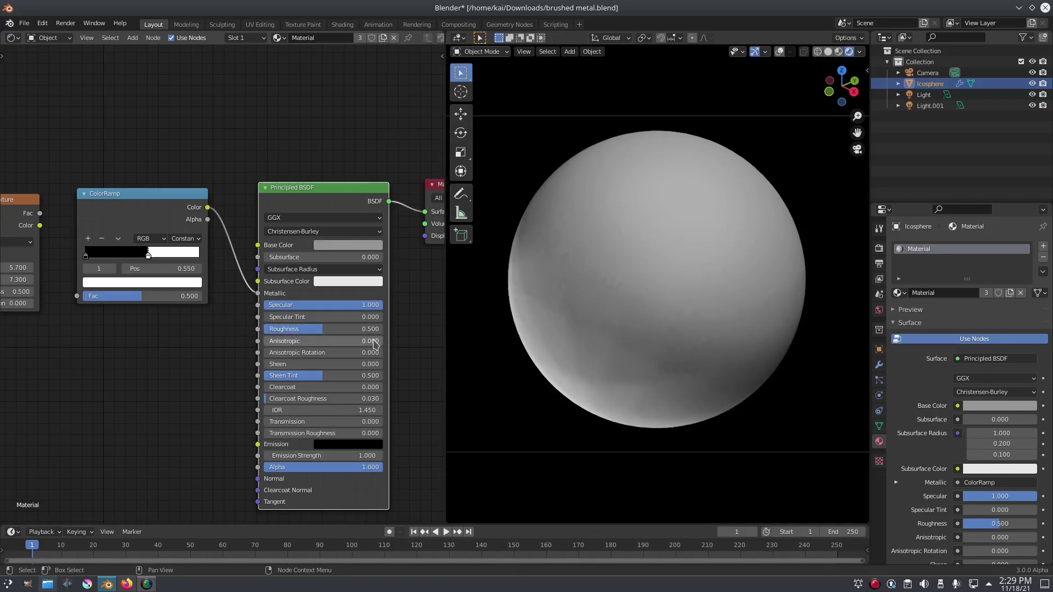
pyautogui.hotkey('shift', 'a')
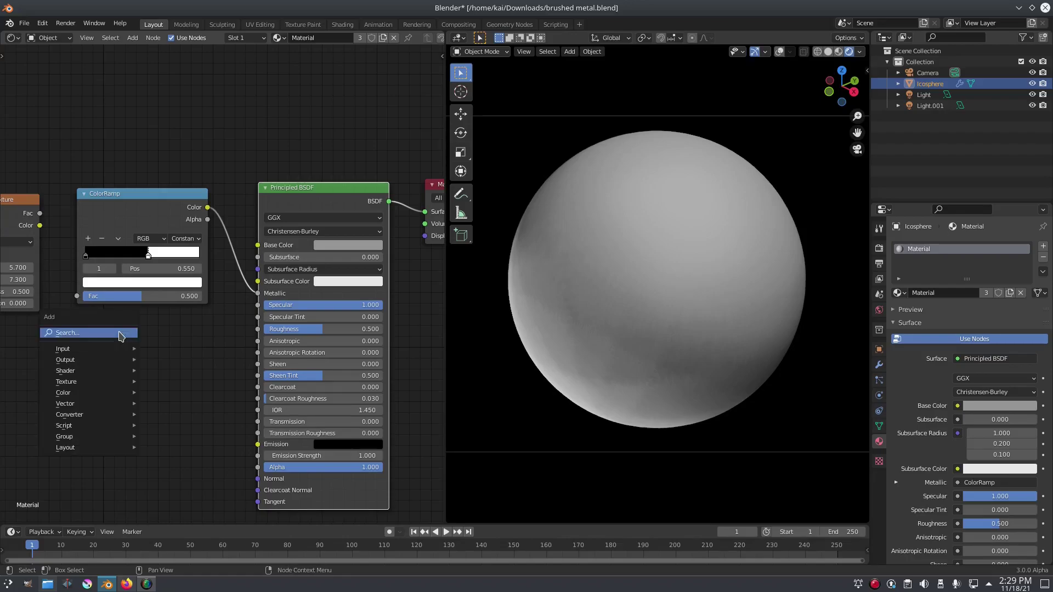
pyautogui.write('colo')
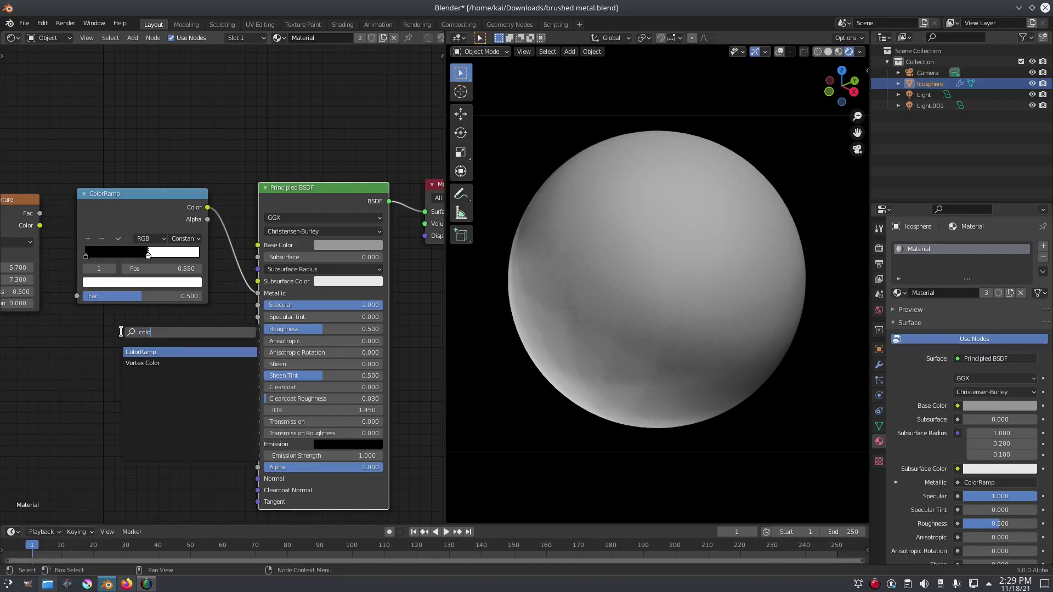
pyautogui.click(75, 358)
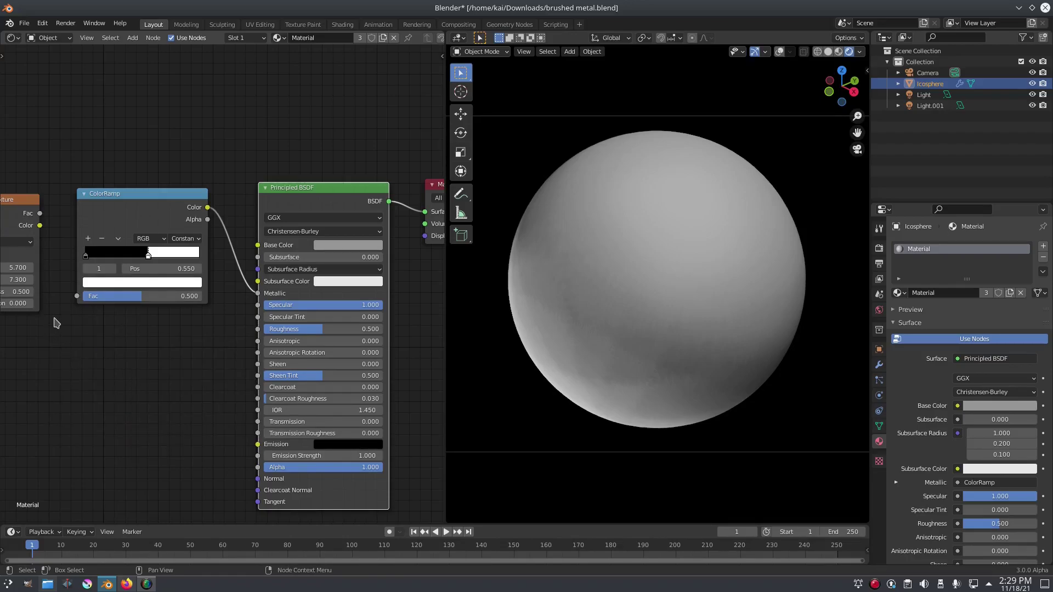
# Choose Constant interpolation for the ColorRamp feeding the Metallic input.
pyautogui.click(184, 240)
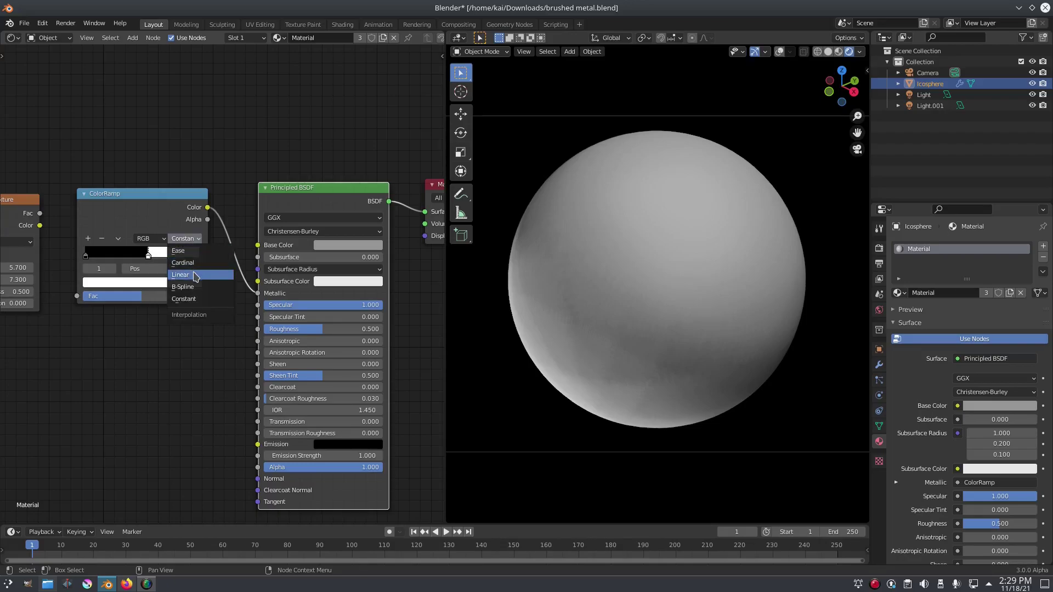
pyautogui.click(184, 299)
pyautogui.scroll(2, 320, 299)
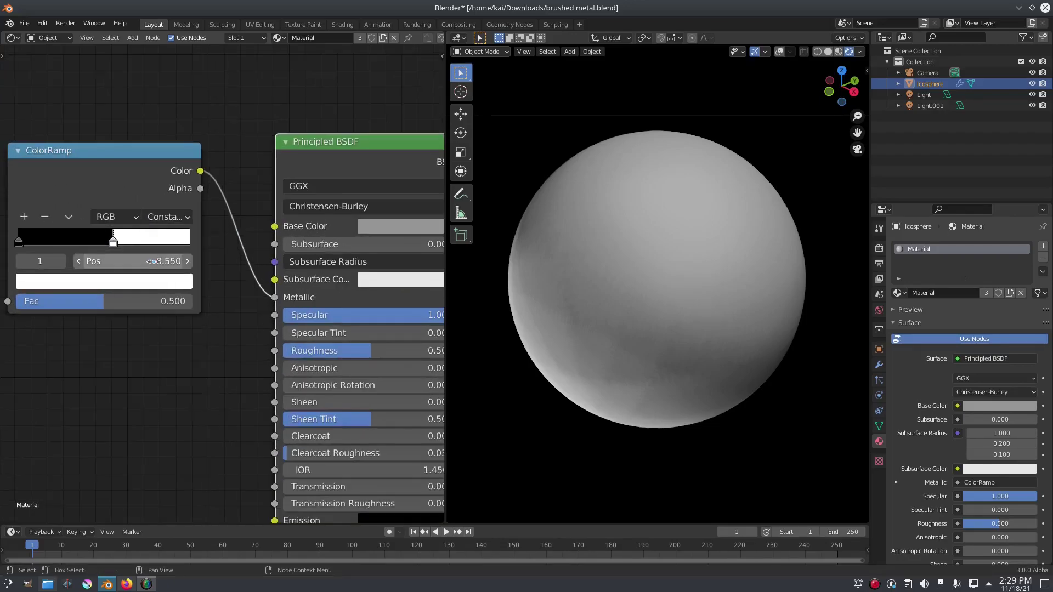
pyautogui.moveTo(320, 299); pyautogui.dragTo(299, 294, button='middle')
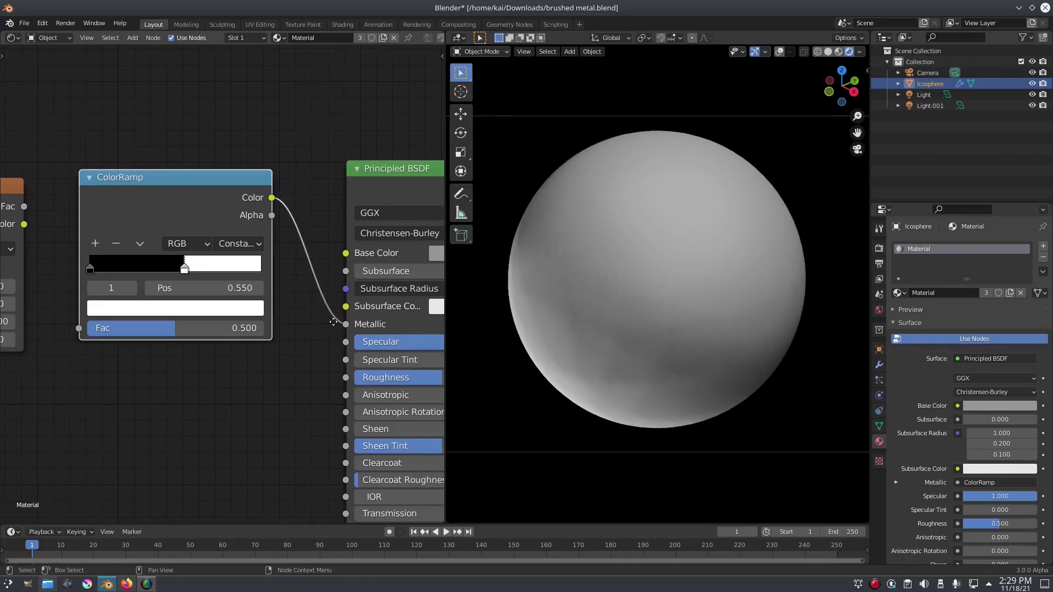
pyautogui.moveTo(339, 323); pyautogui.dragTo(313, 317, button='middle')
pyautogui.moveTo(265, 347); pyautogui.dragTo(306, 352, button='middle')
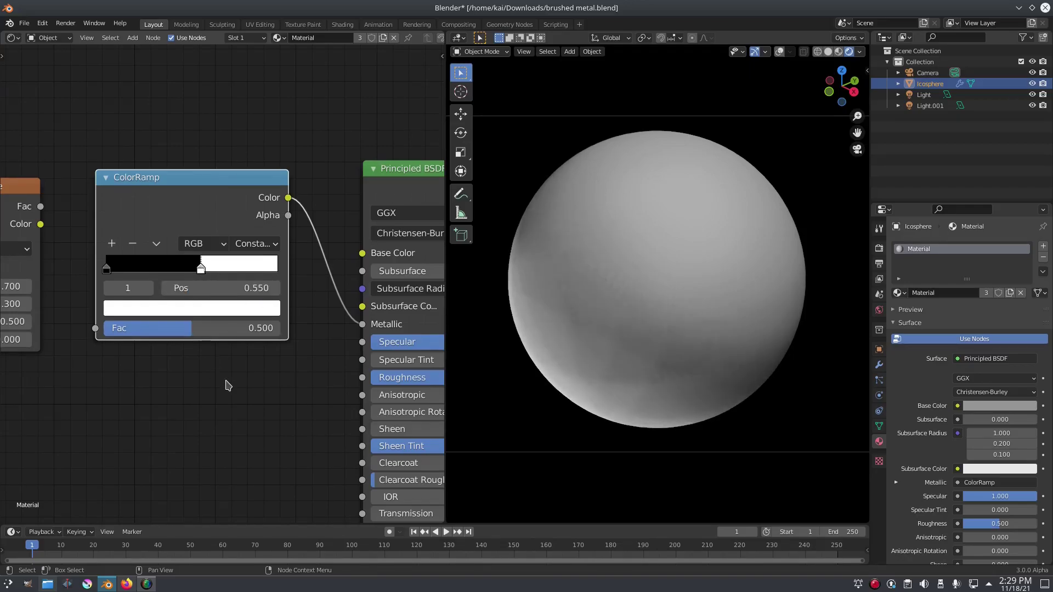
pyautogui.scroll(-5, 228, 385)
pyautogui.moveTo(258, 375); pyautogui.dragTo(322, 367, button='middle')
pyautogui.moveTo(252, 352); pyautogui.dragTo(354, 353, button='middle')
pyautogui.hotkey('shift', 'a')
pyautogui.click(273, 379)
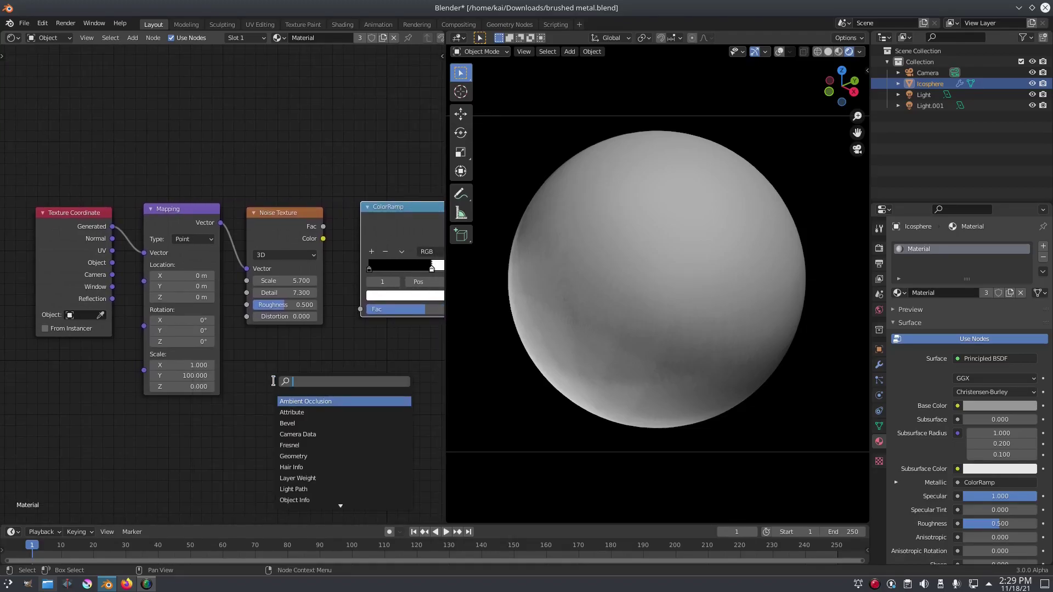
pyautogui.write('noise')
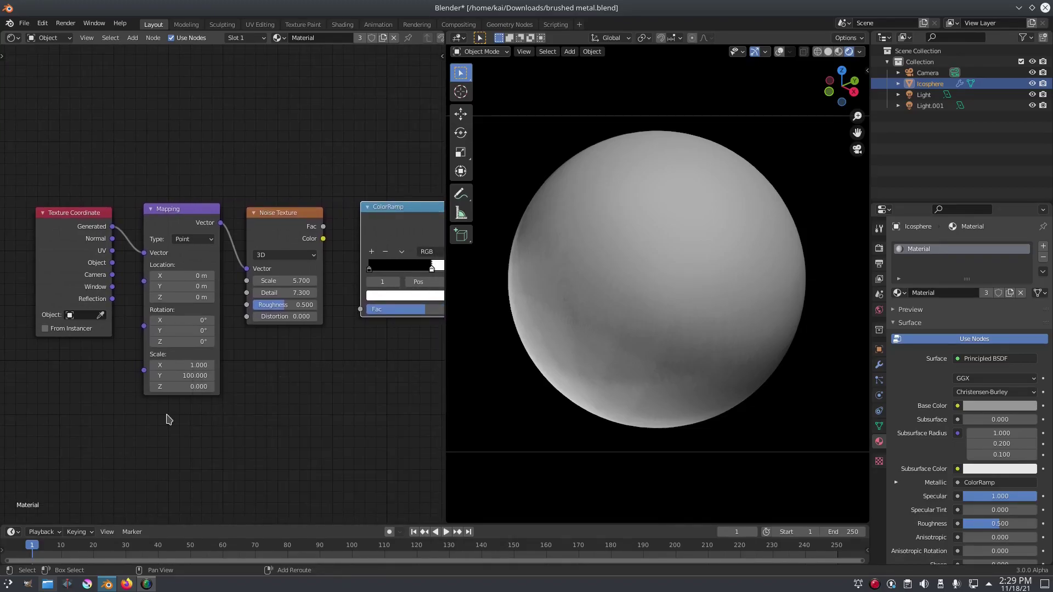
pyautogui.hotkey('shift', 'a')
pyautogui.click(166, 415)
pyautogui.write('mappi')
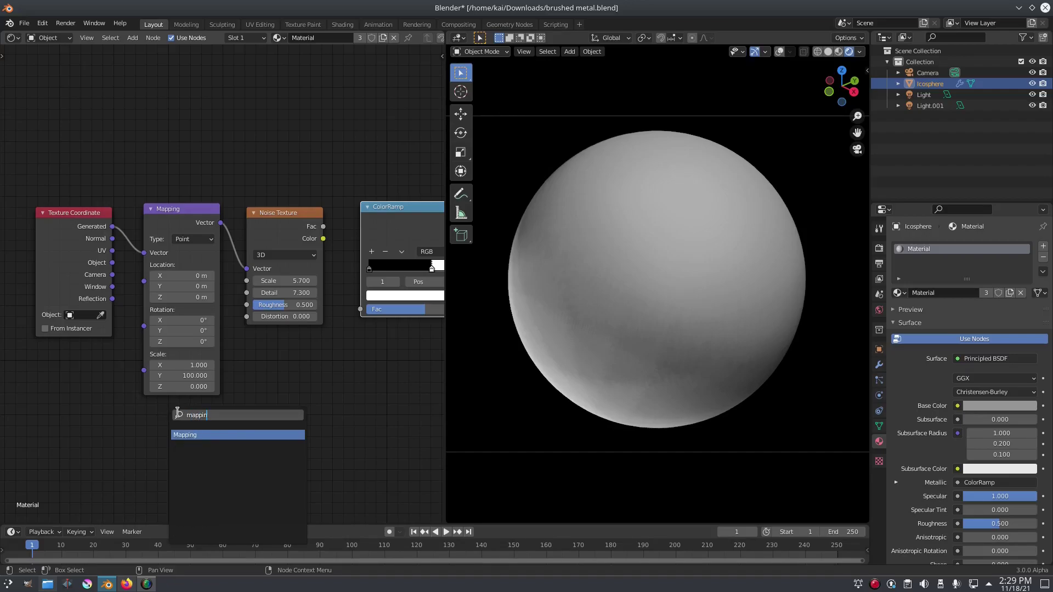
pyautogui.write('n')
pyautogui.hotkey('shift', 'a')
pyautogui.click(80, 398)
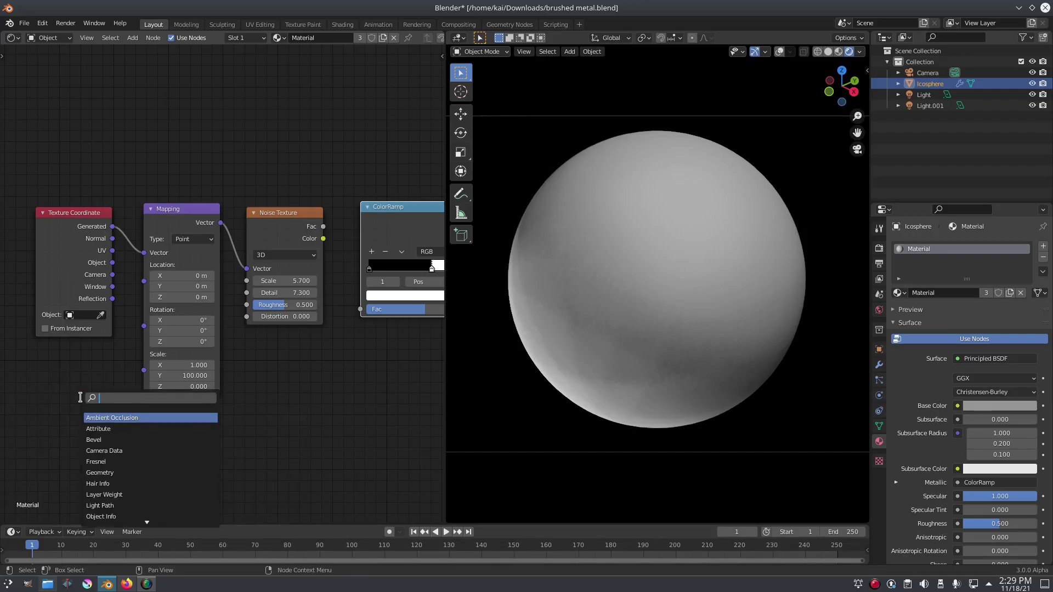
pyautogui.write('texture coor')
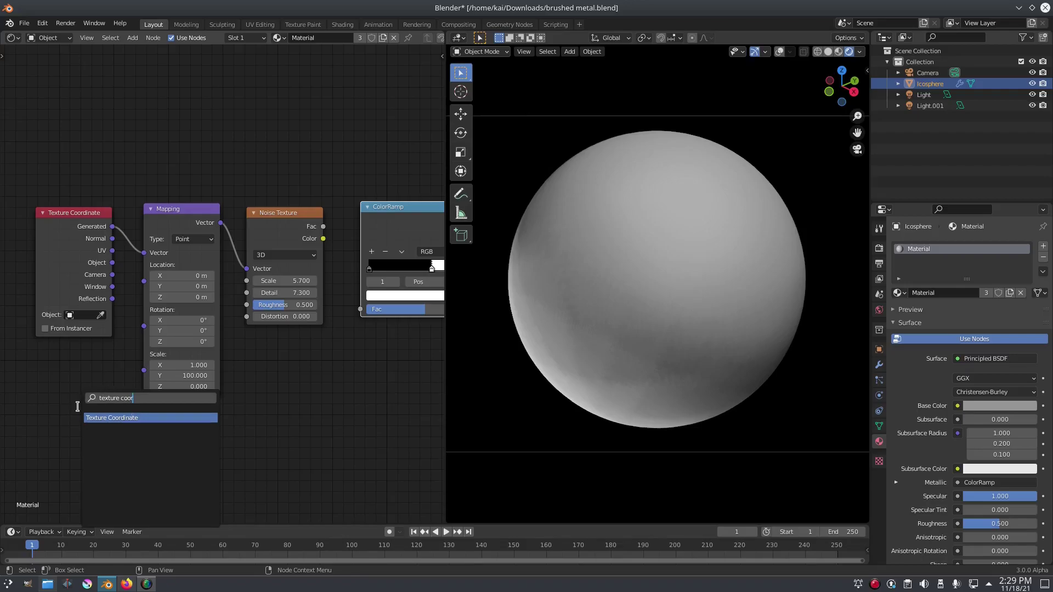
pyautogui.press('Escape')
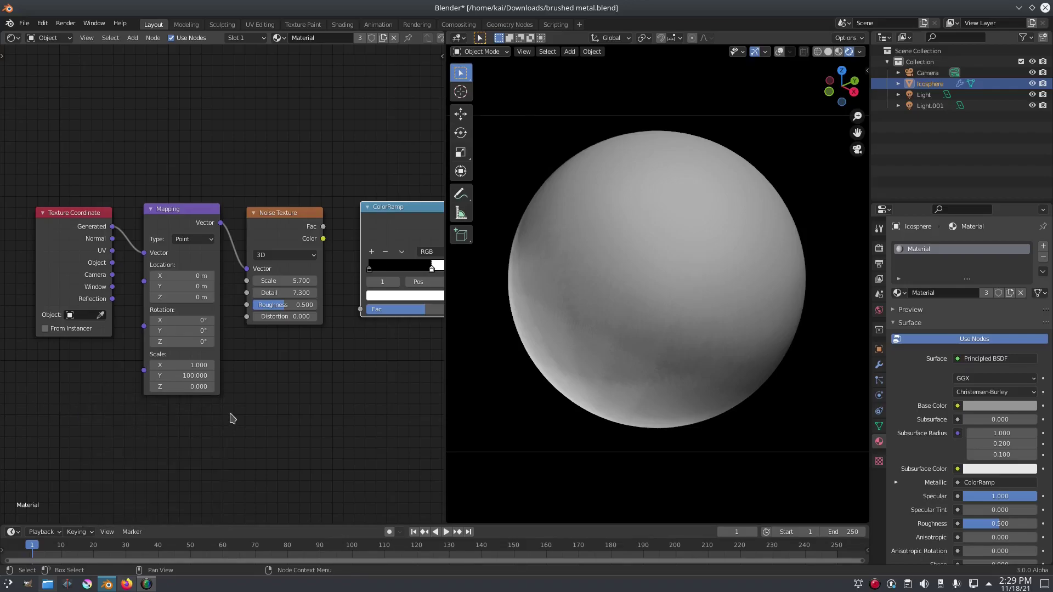
# Disconnect the Mapping node from the Noise Texture and connect the Noise Texture's Color output to the ColorRamp's Fac input.
pyautogui.moveTo(247, 269); pyautogui.dragTo(230, 264)
pyautogui.moveTo(323, 239); pyautogui.dragTo(361, 309)
pyautogui.moveTo(361, 309); pyautogui.dragTo(202, 347, button='middle')
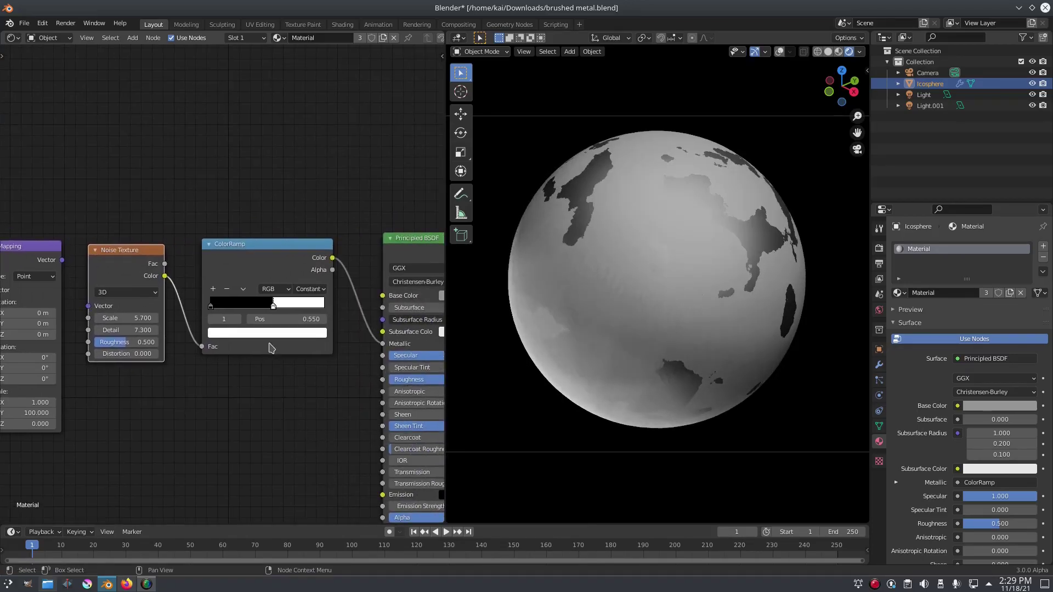
pyautogui.moveTo(730, 283); pyautogui.dragTo(714, 257, button='middle')
pyautogui.moveTo(252, 400); pyautogui.dragTo(357, 404, button='middle')
# Set the Noise Texture's Scale to 5.7 and connect the Mapping node's Vector output to the Noise Texture's Vector input.
pyautogui.click(232, 326)
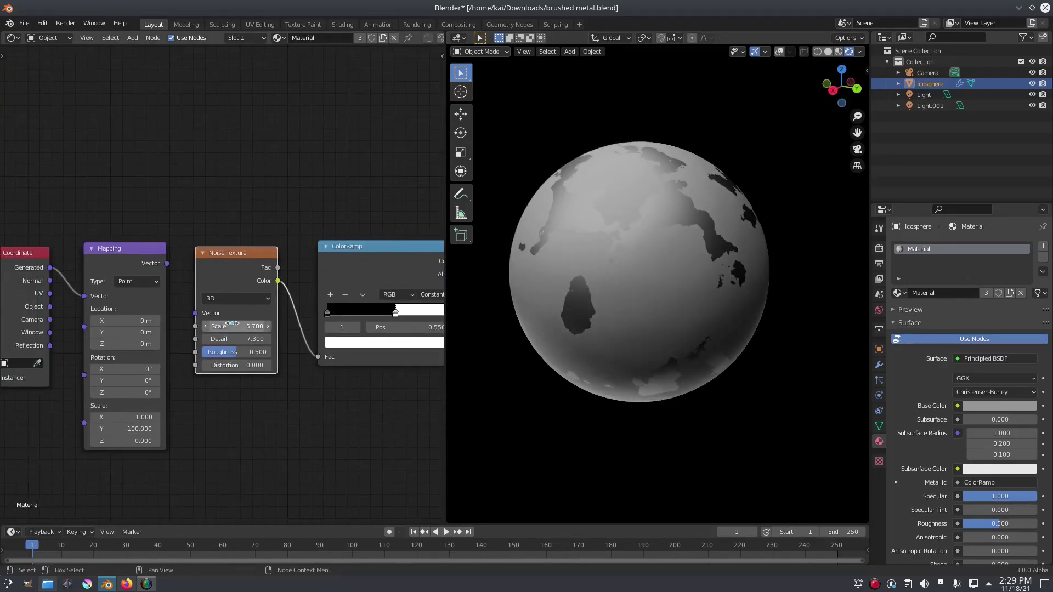
pyautogui.press('Return')
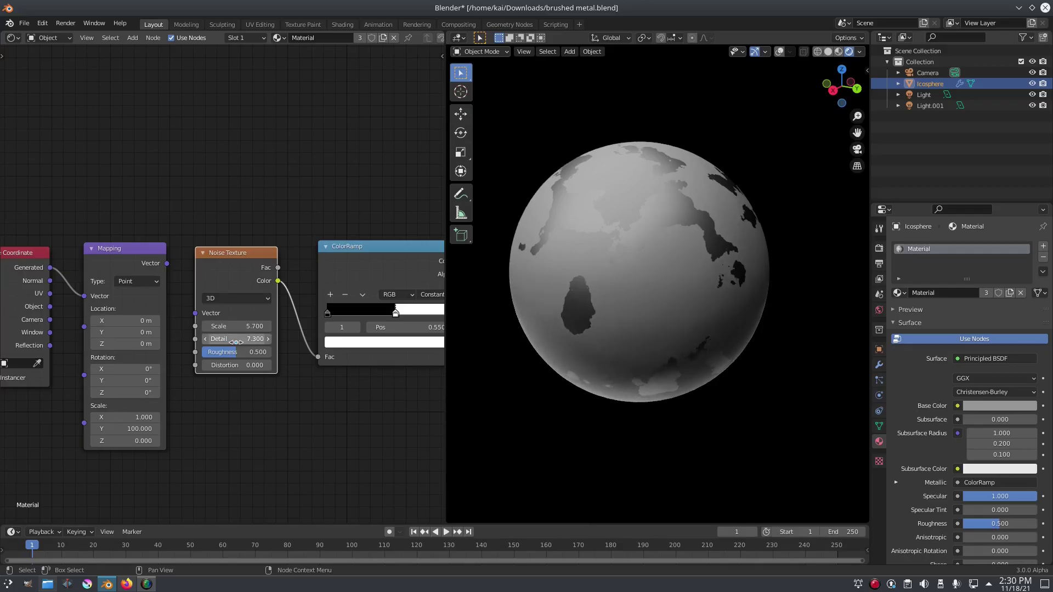
pyautogui.moveTo(275, 399); pyautogui.dragTo(344, 415, button='middle')
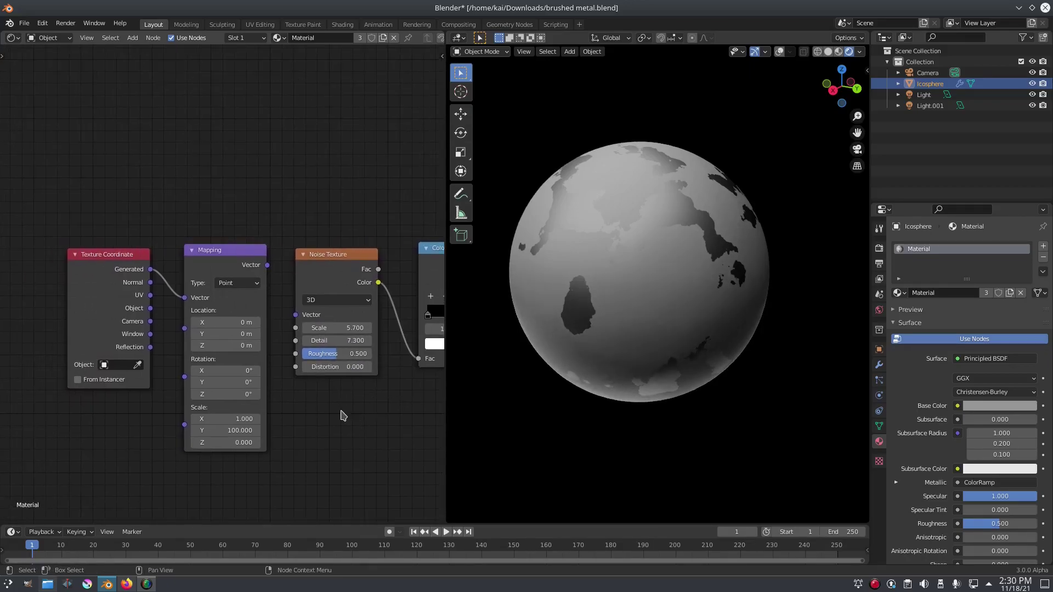
pyautogui.moveTo(267, 266)
pyautogui.mouseDown()
pyautogui.moveTo(295, 219)
pyautogui.moveTo(297, 315)
pyautogui.mouseUp()
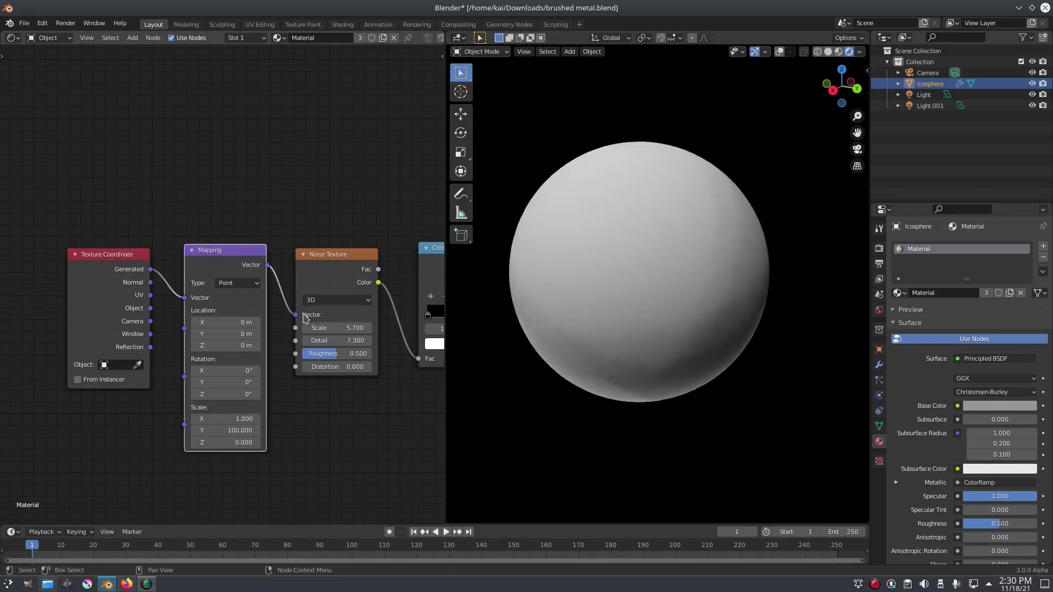
pyautogui.moveTo(105, 282); pyautogui.dragTo(103, 281)
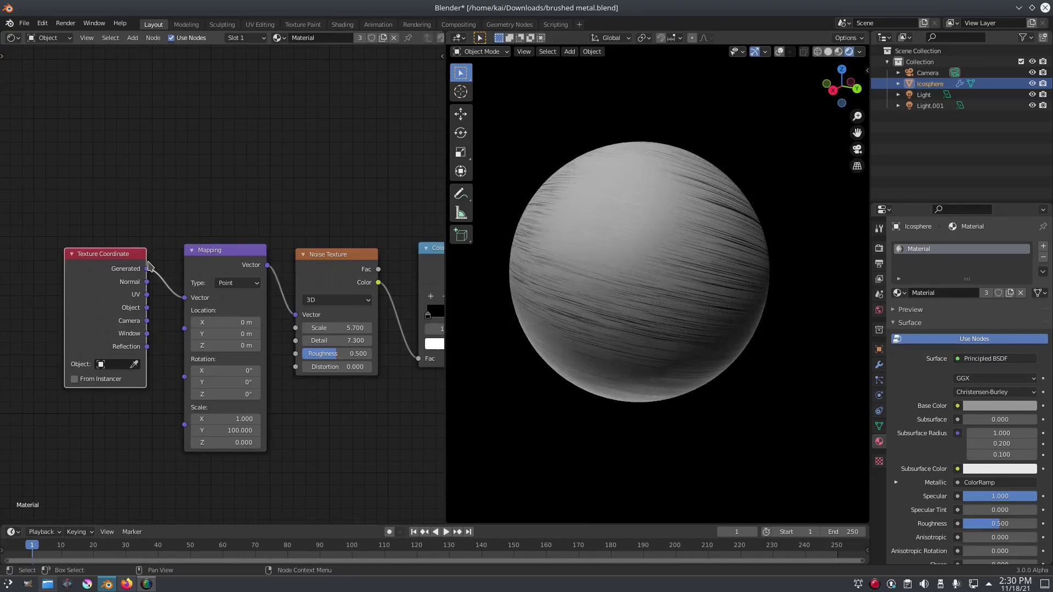
pyautogui.click(214, 256)
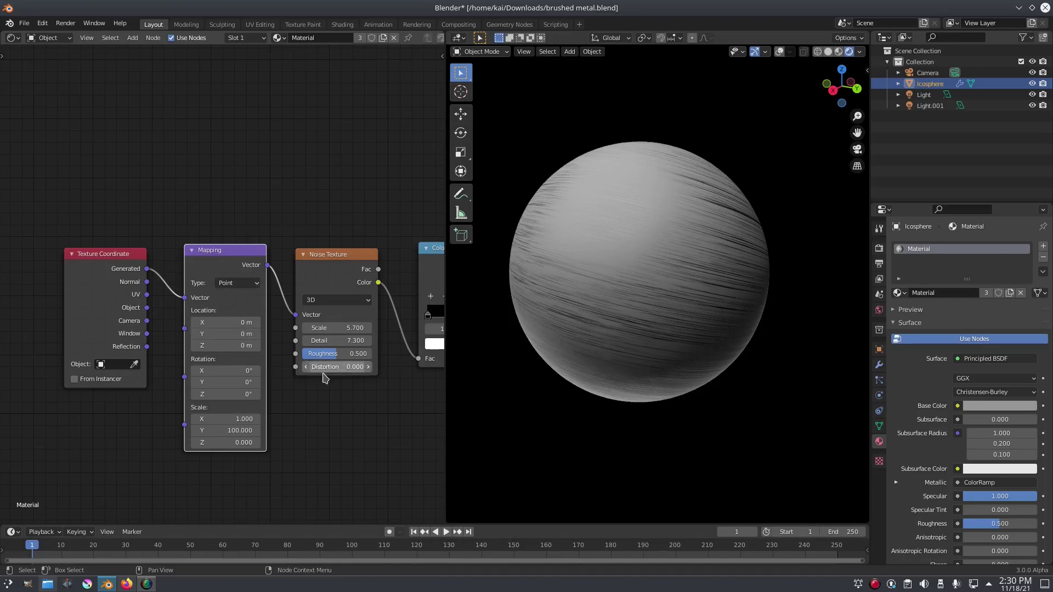
# Set the Mapping node's Z scale to 1.
pyautogui.click(234, 442)
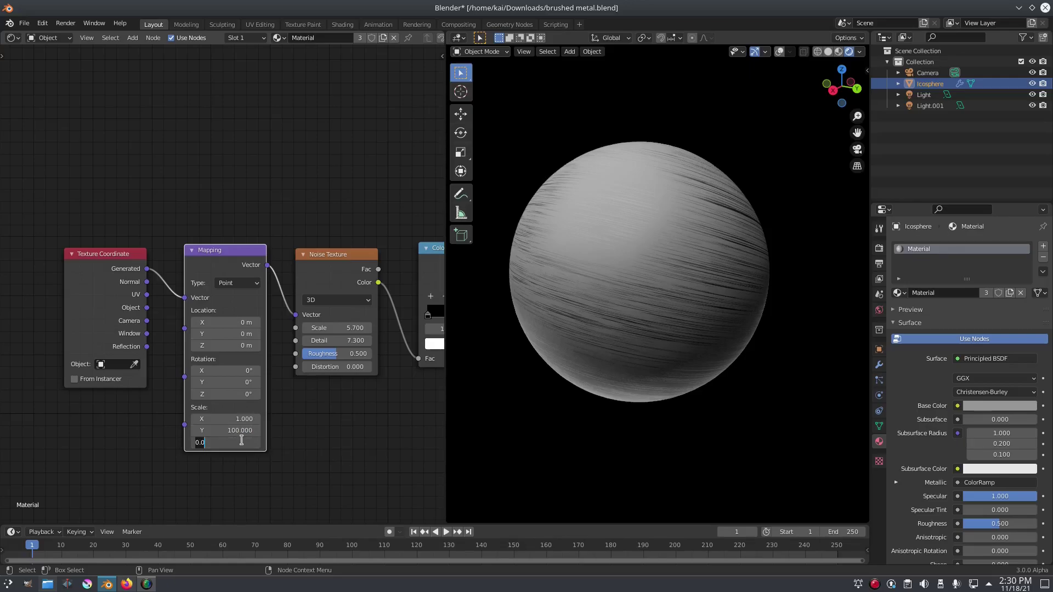
pyautogui.write('1')
pyautogui.press('Return')
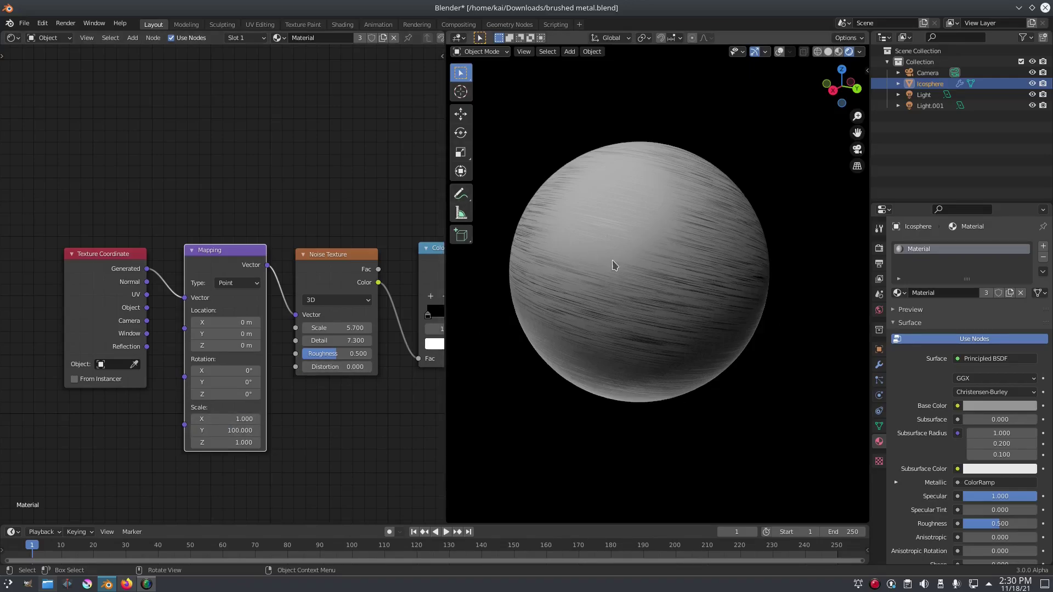
# Rotate the icosphere freely with trackball rotation to check the brushed streaks from other sides.
pyautogui.moveTo(601, 251); pyautogui.dragTo(674, 290, button='middle')
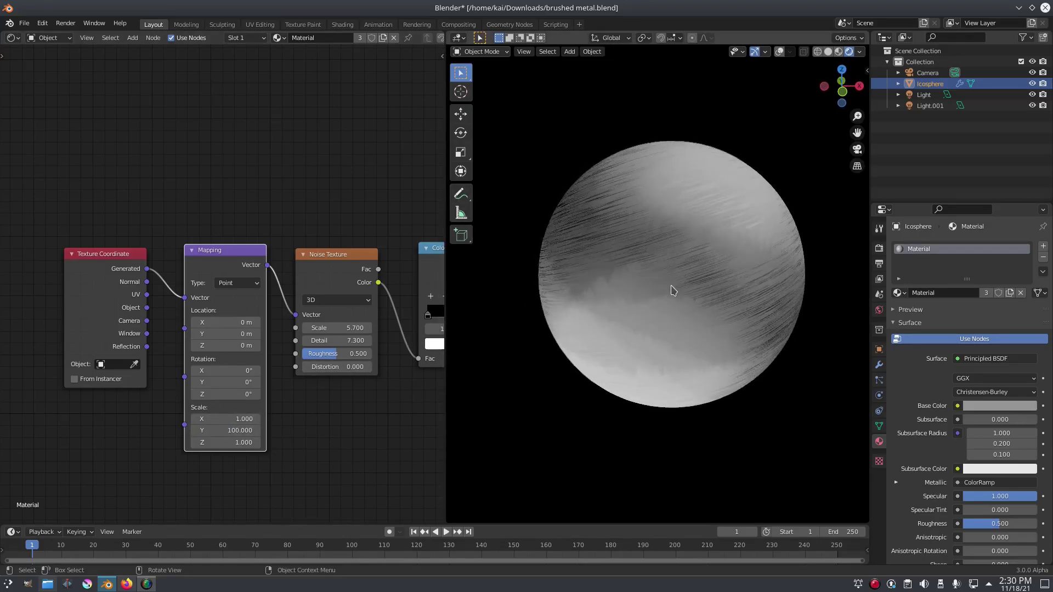
pyautogui.scroll(2, 672, 287)
pyautogui.scroll(-1, 668, 290)
pyautogui.press('r')
pyautogui.press('r')
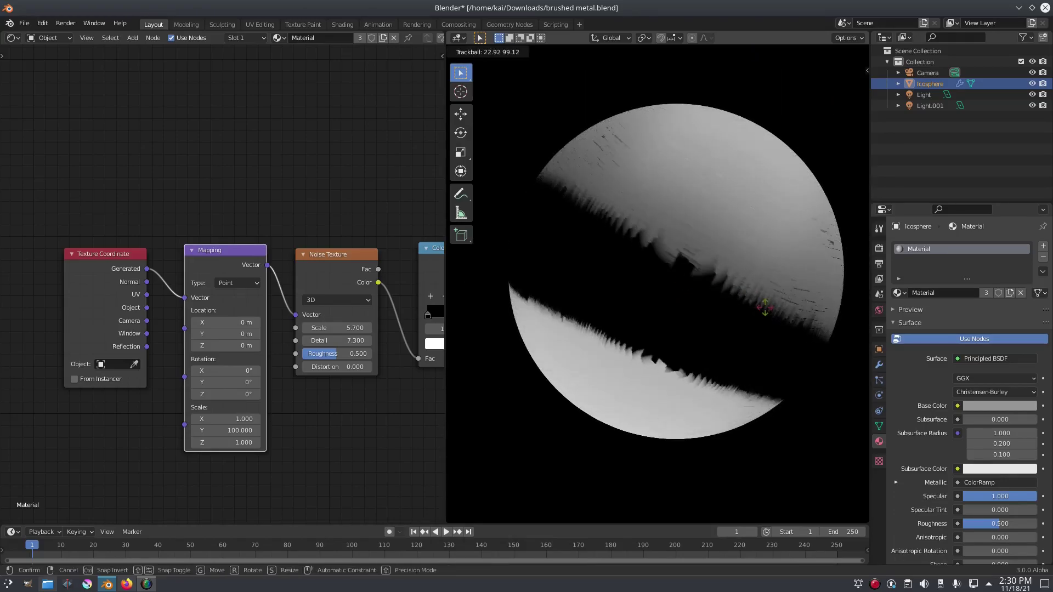
pyautogui.click(706, 263)
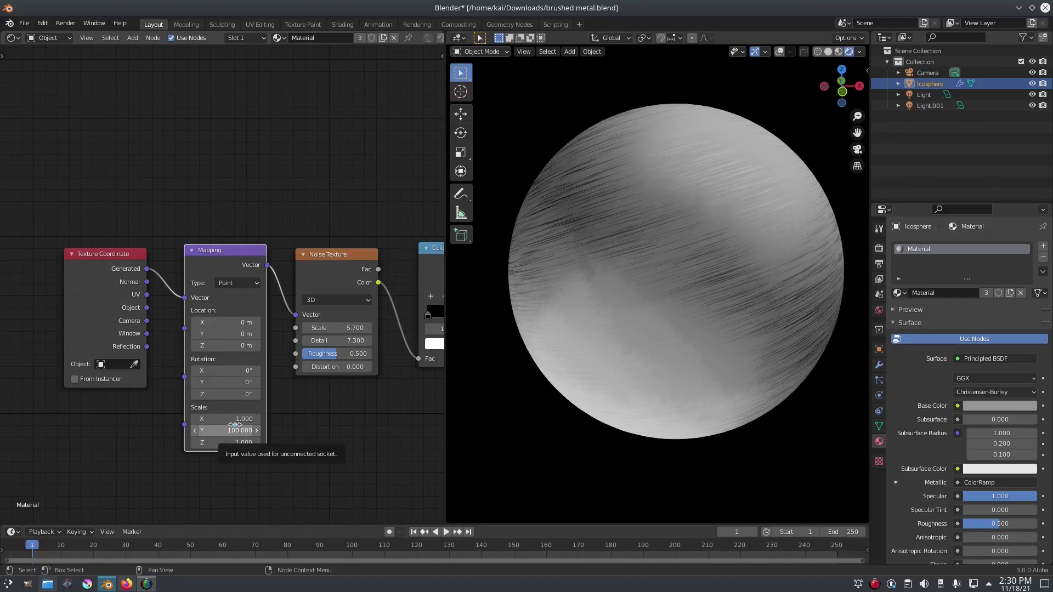
# Set the Mapping node's scale to 1 on Y and 100 on X, and clear the icosphere's rotation.
pyautogui.click(235, 425)
pyautogui.write('1')
pyautogui.press('Return')
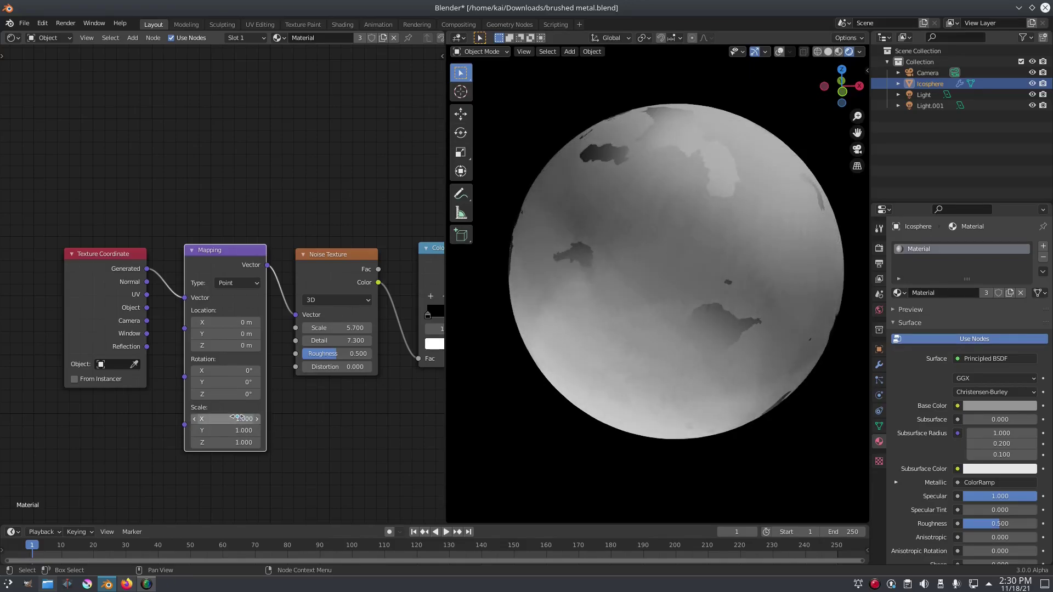
pyautogui.click(238, 418)
pyautogui.press('Return')
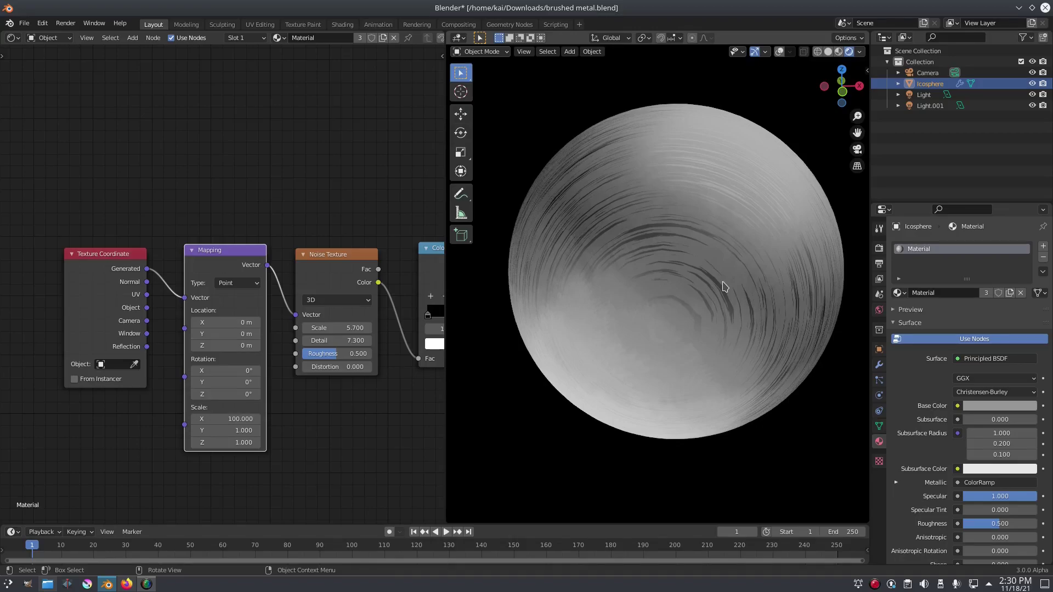
pyautogui.hotkey('alt', 'r')
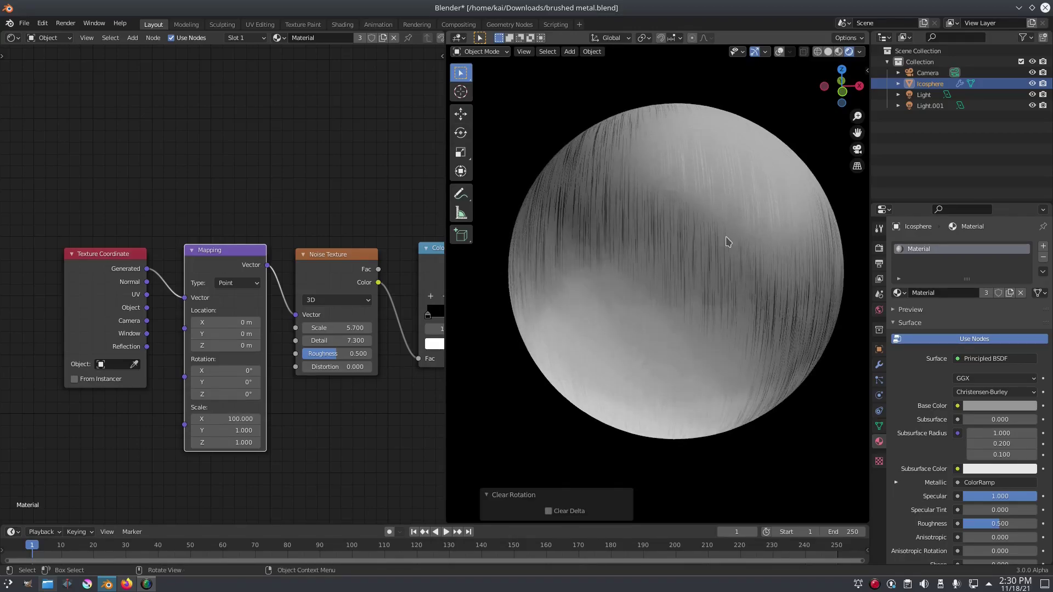
# Set the Mapping node's scale to 1 on X and 100 on Y.
pyautogui.click(237, 416)
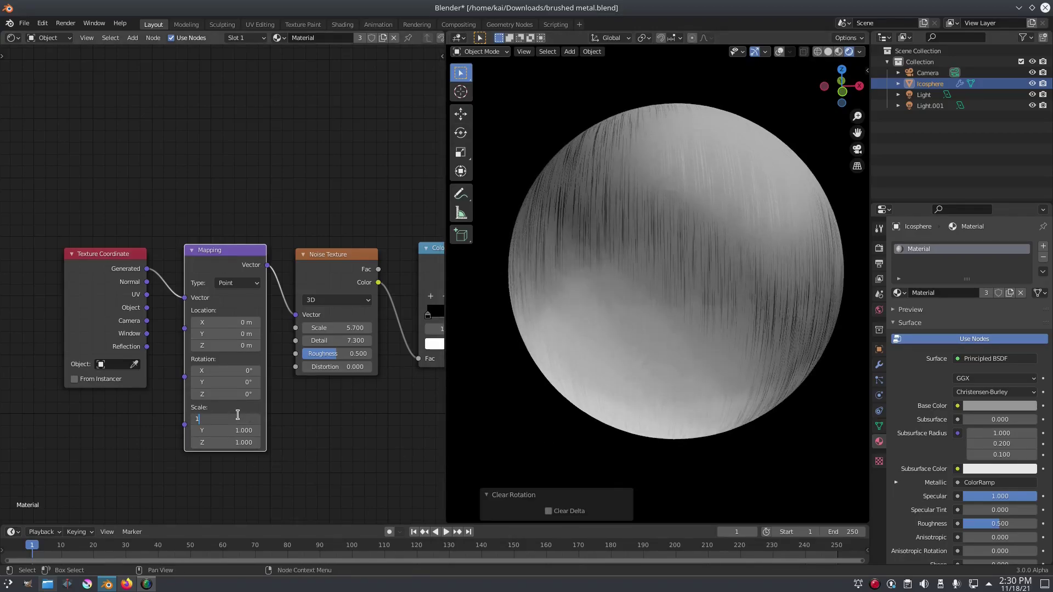
pyautogui.write('1')
pyautogui.press('Return')
pyautogui.click(235, 427)
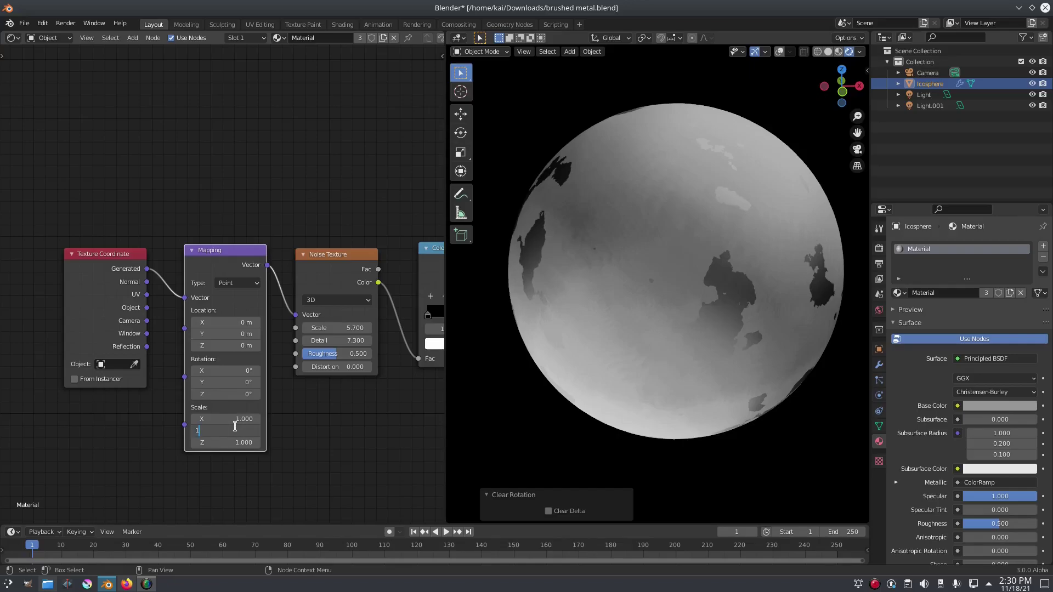
pyautogui.write('100')
pyautogui.press('Return')
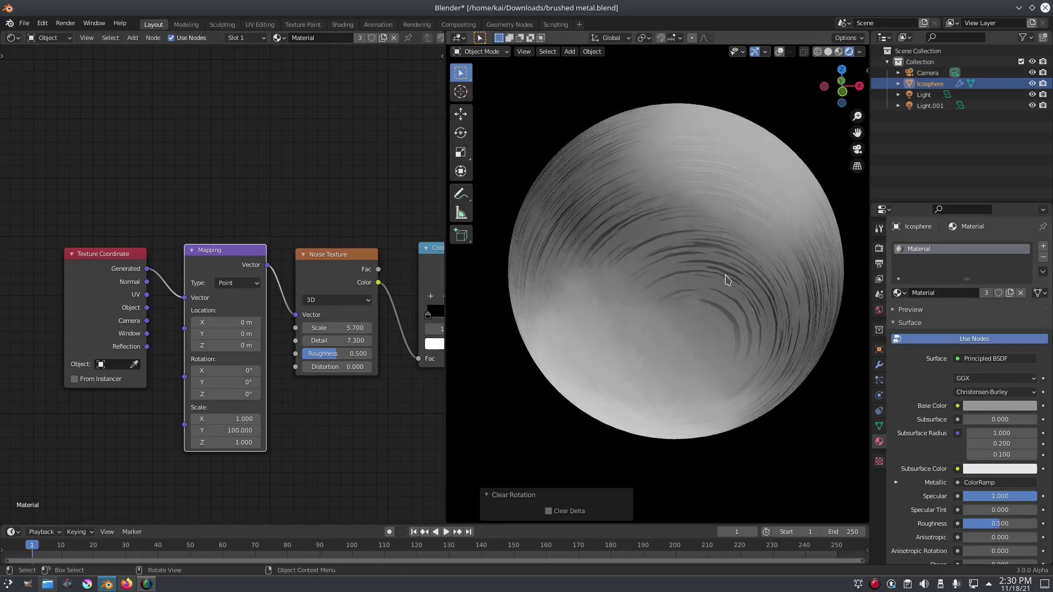
# Rotate the icosphere with trackball rotation by about -102° and 0.6° to check the streak direction.
pyautogui.press('r')
pyautogui.press('y')
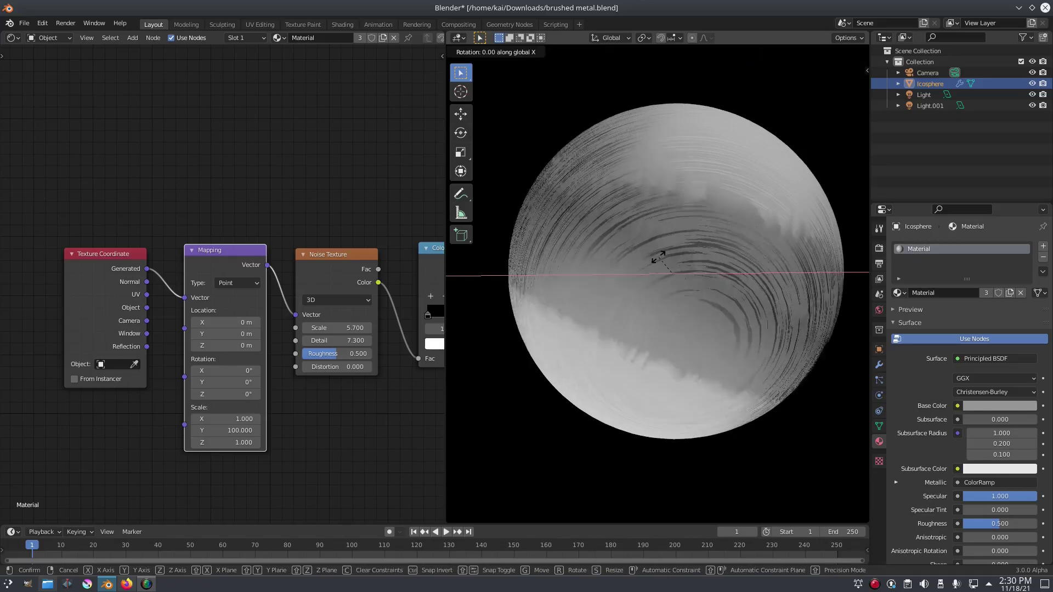
pyautogui.press('r')
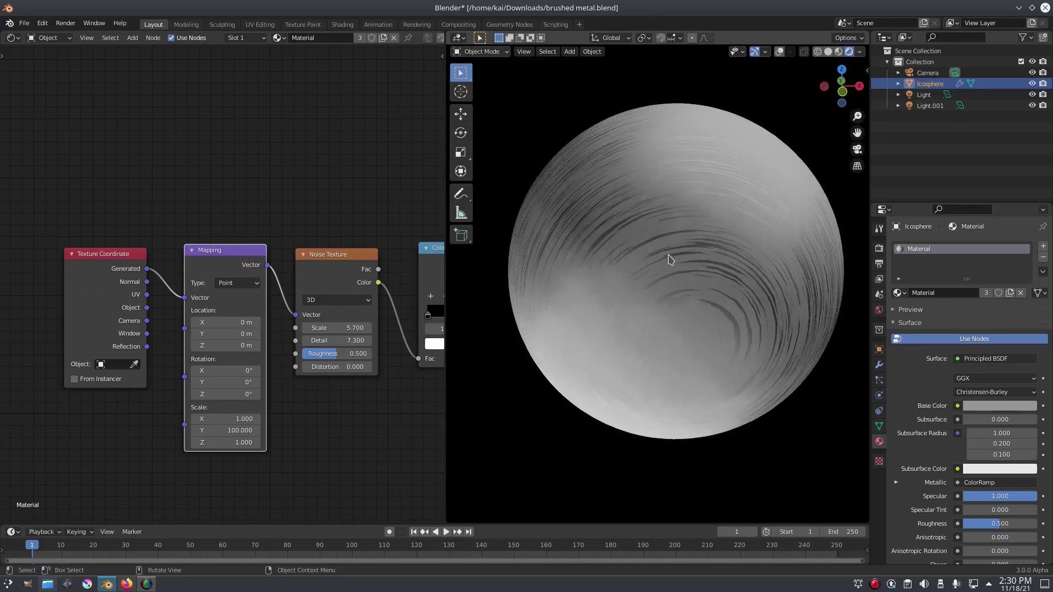
pyautogui.click(516, 276)
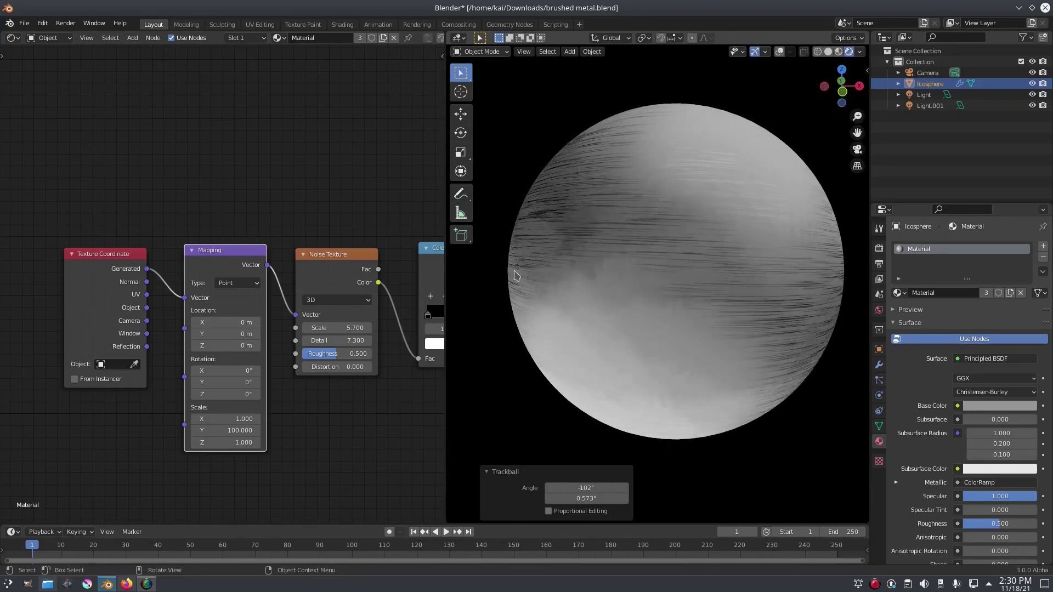
# Set the Mapping node's scale to 100 on X and back to 1 on Y.
pyautogui.click(230, 432)
pyautogui.write('0')
pyautogui.press('Return')
pyautogui.click(237, 420)
pyautogui.write('1')
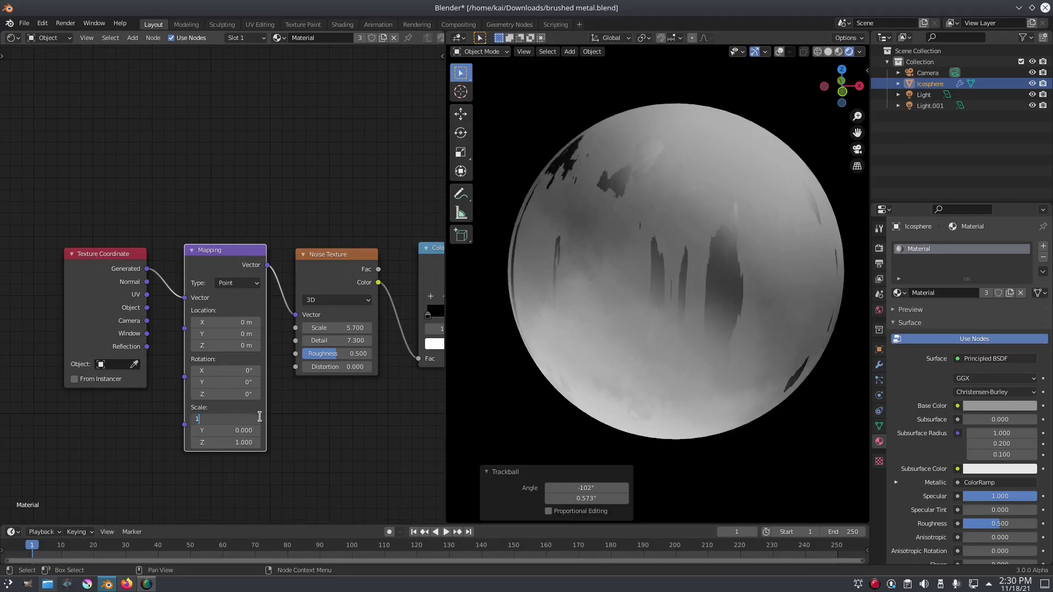
pyautogui.write('100')
pyautogui.press('Tab')
pyautogui.write('1')
pyautogui.press('Return')
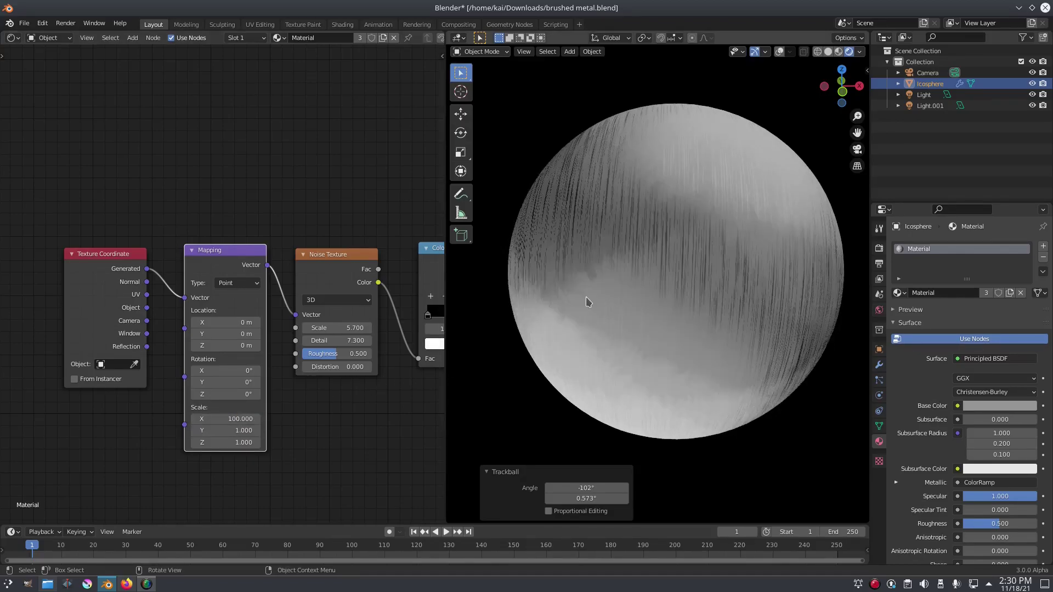
# Rotate the icosphere with trackball rotation by about 153° and -155°.
pyautogui.press('r')
pyautogui.press('r')
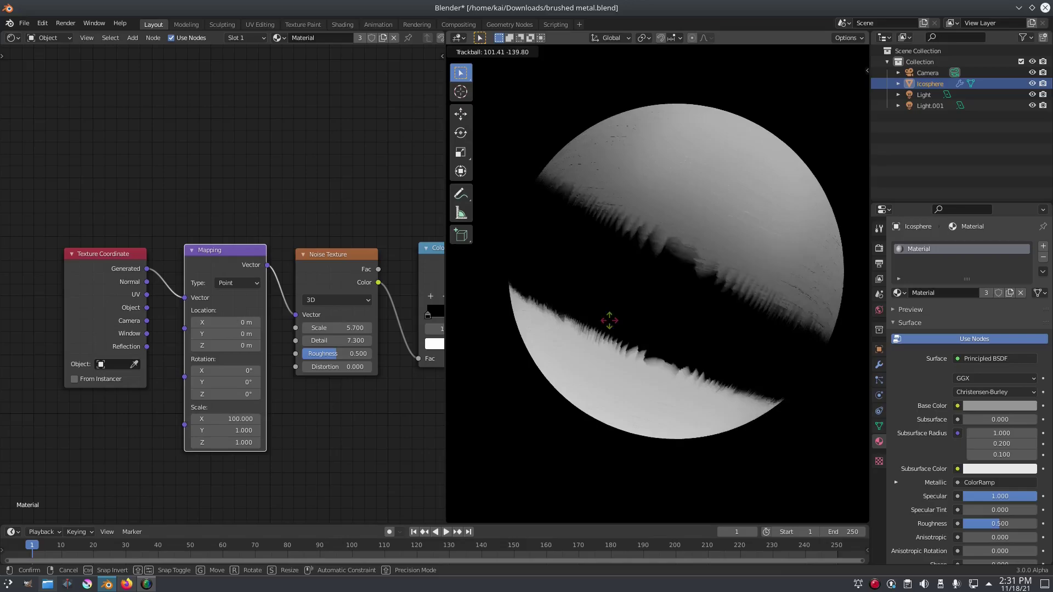
pyautogui.click(765, 346)
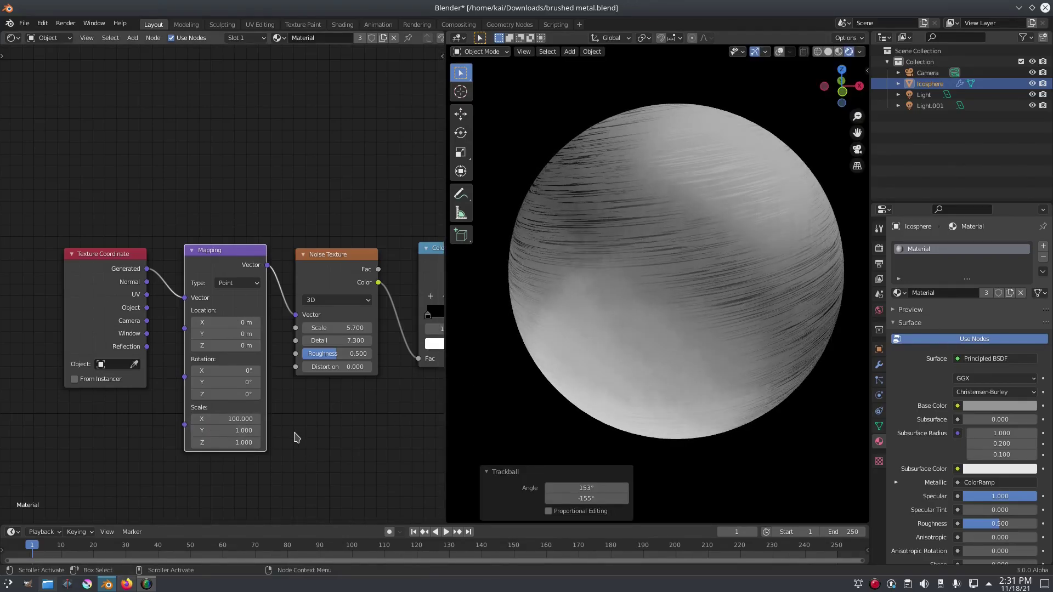
# Try a Y scale of 100 in the Mapping node and inspect the streaks from another side.
pyautogui.click(239, 430)
pyautogui.write('100')
pyautogui.press('Return')
pyautogui.moveTo(823, 325); pyautogui.dragTo(729, 302, button='middle')
pyautogui.scroll(1, 757, 328)
# Set the Mapping node's Y scale back to 1.
pyautogui.click(239, 430)
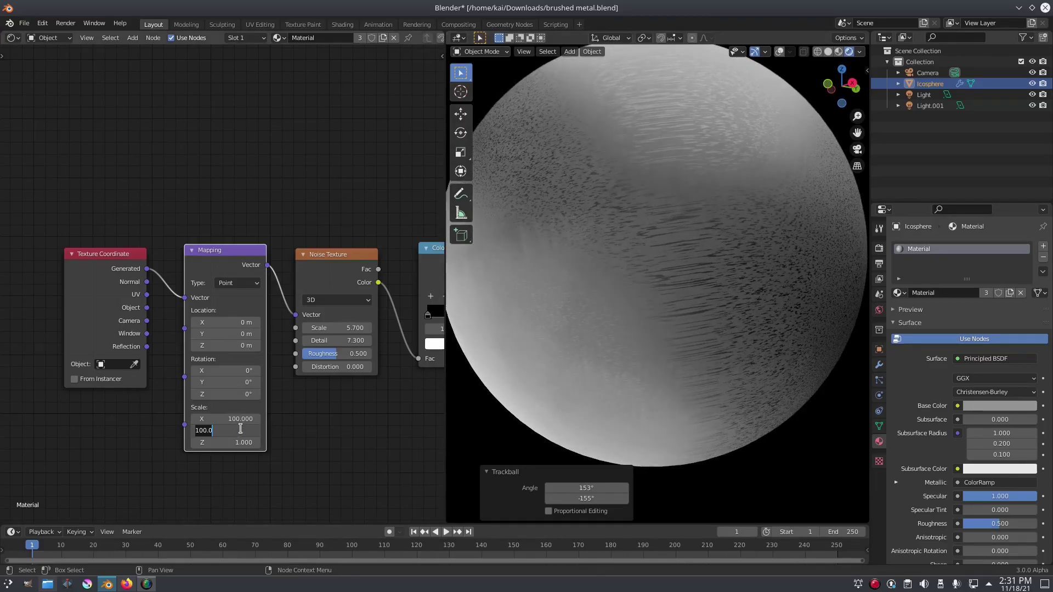
pyautogui.write('1')
pyautogui.press('Return')
pyautogui.scroll(-3, 696, 353)
pyautogui.moveTo(696, 353)
pyautogui.mouseDown(button='middle')
pyautogui.moveTo(640, 295)
pyautogui.moveTo(685, 343)
pyautogui.moveTo(642, 395)
pyautogui.moveTo(653, 343)
pyautogui.moveTo(686, 341)
pyautogui.mouseUp(button='middle')
# Set the Mapping node's Y and Z scale to 0 and inspect the streaks up close.
pyautogui.click(242, 431)
pyautogui.write('0')
pyautogui.press('Return')
pyautogui.click(242, 443)
pyautogui.write('0')
pyautogui.press('Return')
pyautogui.scroll(2, 653, 344)
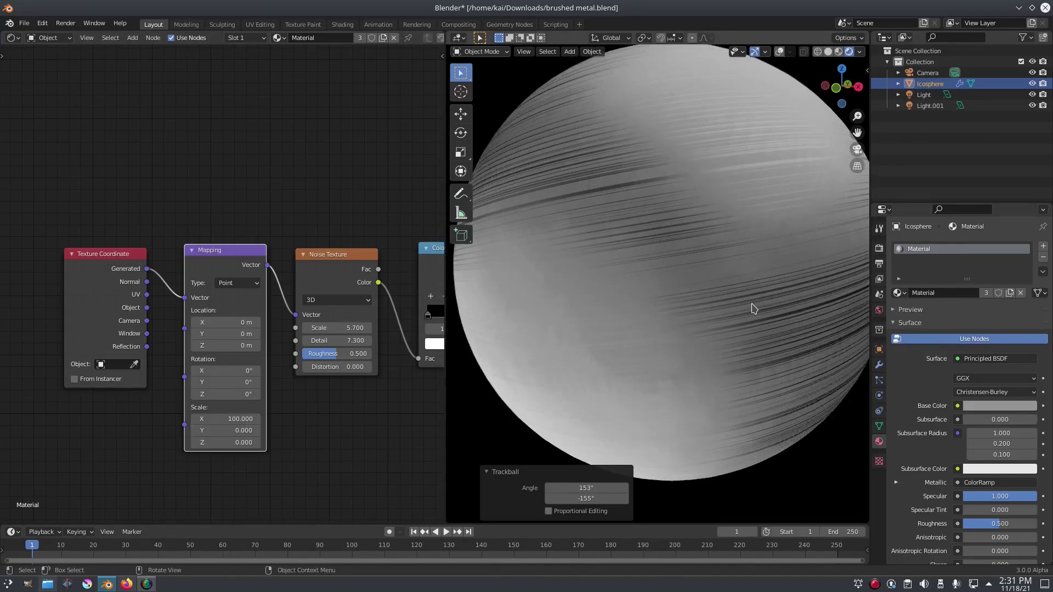
# Set the Mapping node's Y and Z scale back to 1.
pyautogui.click(236, 430)
pyautogui.write('1')
pyautogui.press('Return')
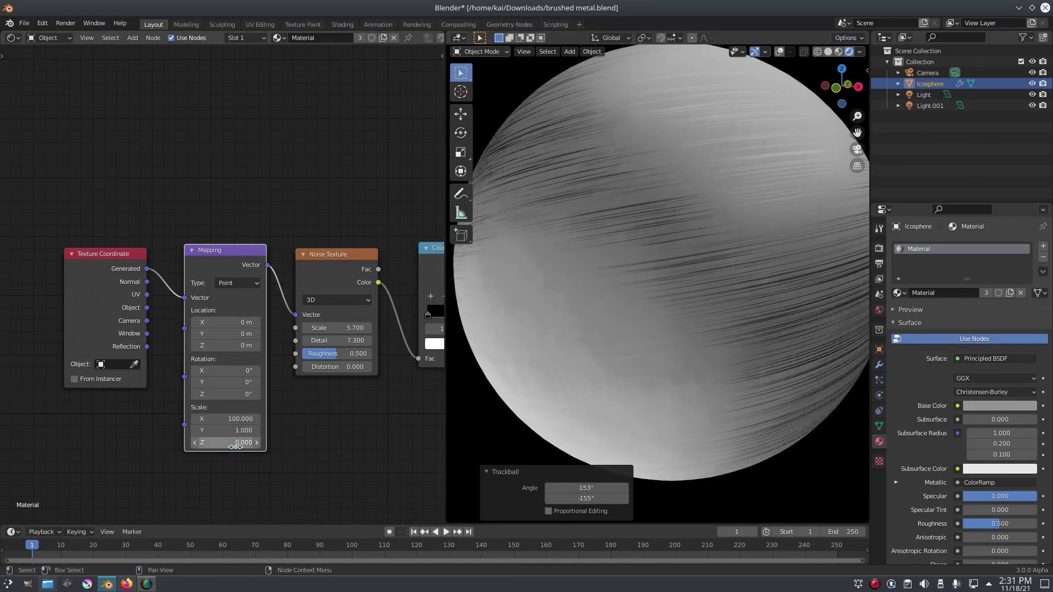
pyautogui.click(235, 446)
pyautogui.write('1]')
pyautogui.press('Return')
pyautogui.click(232, 443)
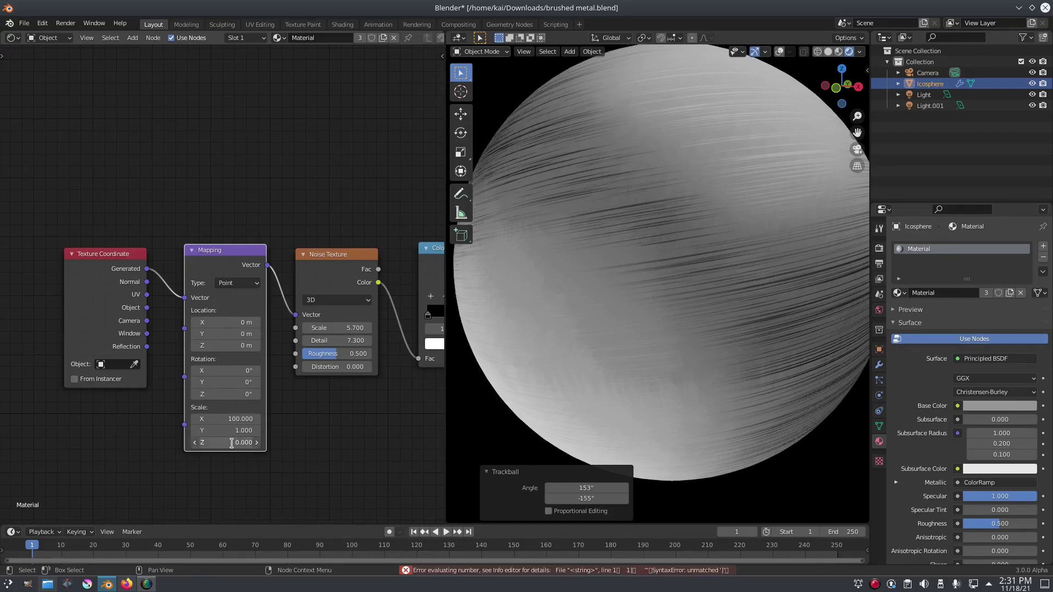
pyautogui.write('1')
pyautogui.press('Return')
pyautogui.scroll(-4, 625, 442)
pyautogui.scroll(2, 661, 430)
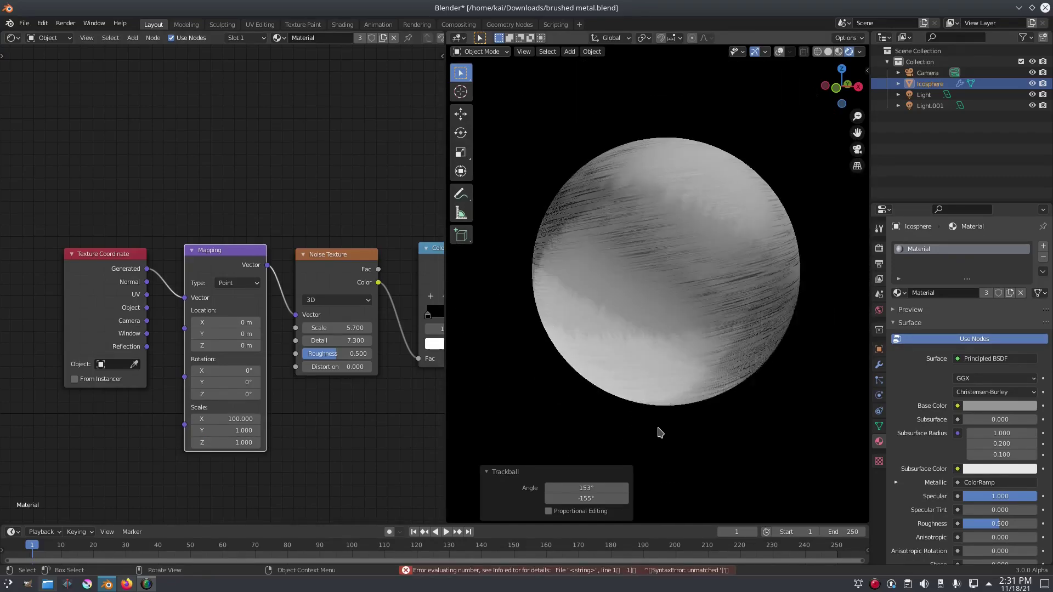
# Try the ColorRamp's white stop at positions 0.423 and about 0.673, checking the sphere from different sides.
pyautogui.moveTo(386, 428); pyautogui.dragTo(182, 409, button='middle')
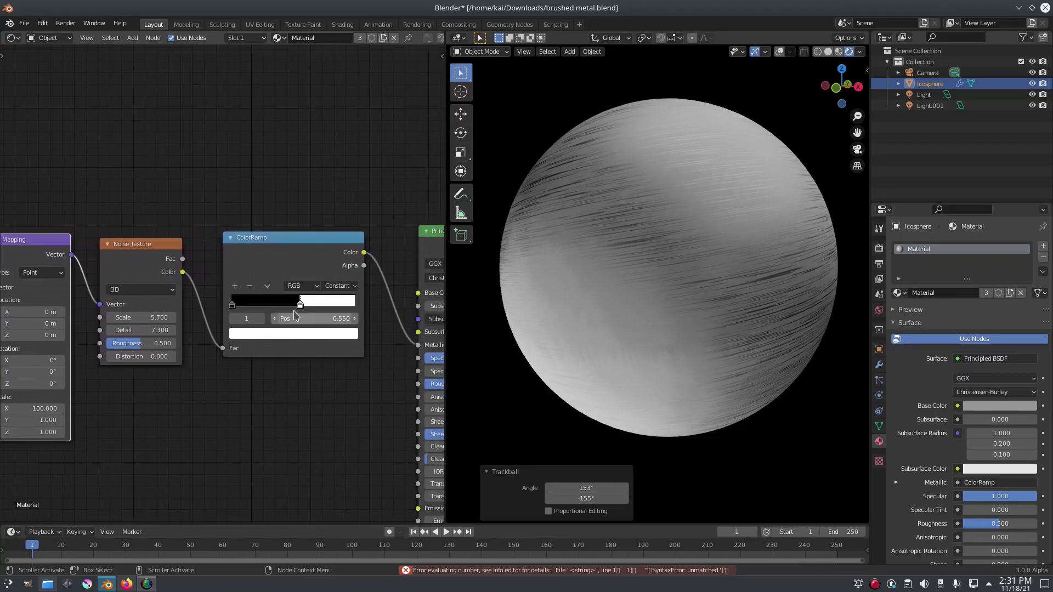
pyautogui.moveTo(301, 305); pyautogui.dragTo(285, 306)
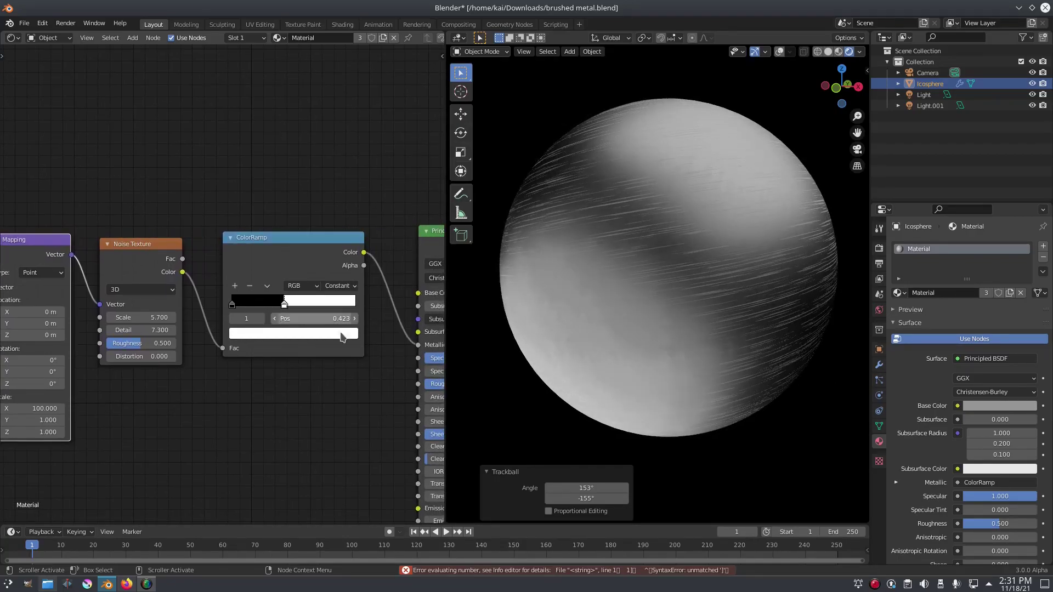
pyautogui.moveTo(686, 340)
pyautogui.mouseDown(button='middle')
pyautogui.moveTo(698, 348)
pyautogui.moveTo(538, 353)
pyautogui.moveTo(649, 400)
pyautogui.moveTo(707, 403)
pyautogui.mouseUp(button='middle')
pyautogui.moveTo(288, 305); pyautogui.dragTo(313, 306)
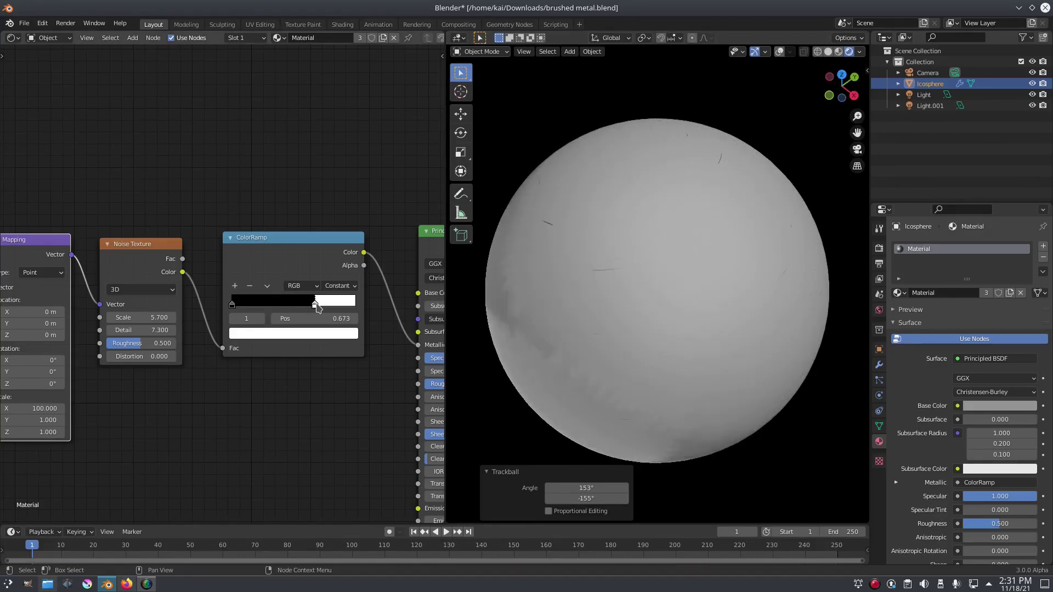
pyautogui.moveTo(815, 310)
pyautogui.mouseDown(button='middle')
pyautogui.moveTo(677, 268)
pyautogui.moveTo(759, 285)
pyautogui.moveTo(614, 266)
pyautogui.moveTo(666, 315)
pyautogui.moveTo(640, 272)
pyautogui.moveTo(626, 286)
pyautogui.mouseUp(button='middle')
pyautogui.scroll(2, 759, 284)
# Move the ColorRamp's white stop to position 0.514.
pyautogui.moveTo(311, 302); pyautogui.dragTo(293, 301)
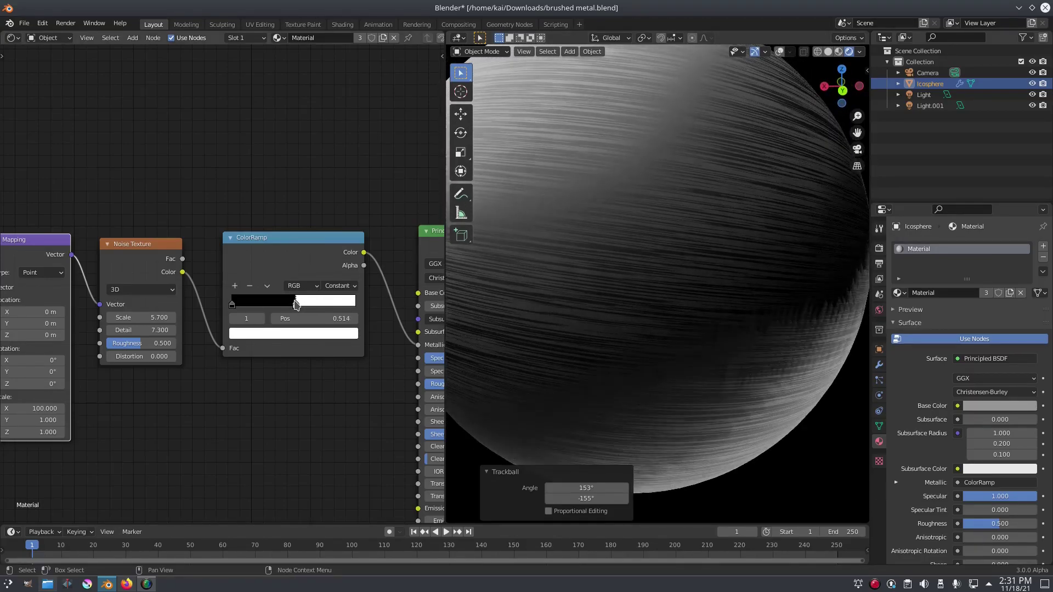
pyautogui.moveTo(535, 295)
pyautogui.mouseDown(button='middle')
pyautogui.moveTo(620, 301)
pyautogui.moveTo(666, 319)
pyautogui.moveTo(640, 318)
pyautogui.mouseUp(button='middle')
pyautogui.scroll(-3, 618, 307)
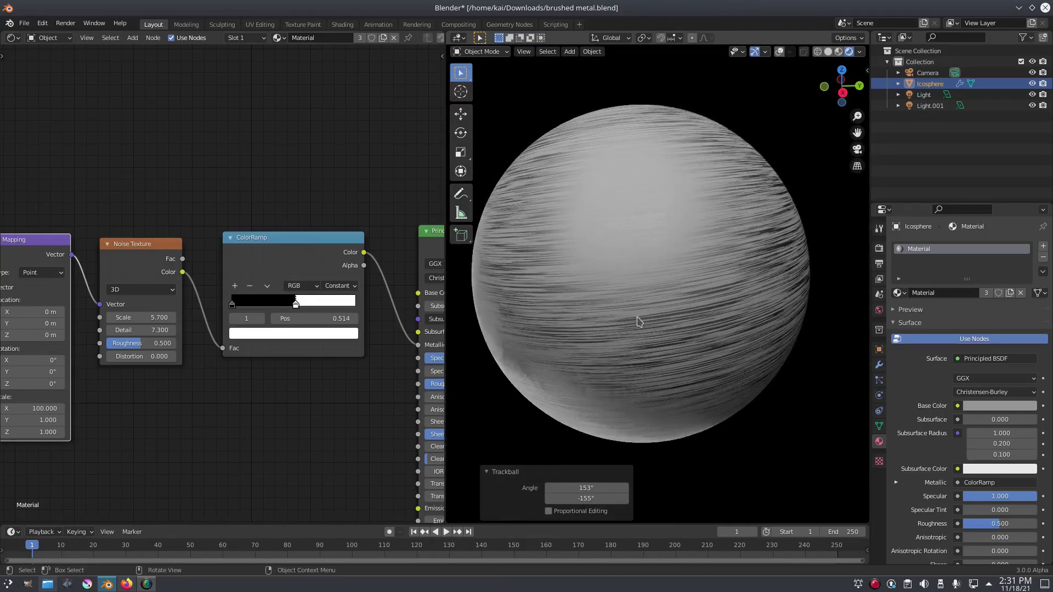
# Try the ColorRamp's Color output in the Principled BSDF's Specular input, and reconnect it to Metallic.
pyautogui.moveTo(385, 376); pyautogui.dragTo(264, 354, button='middle')
pyautogui.moveTo(297, 323); pyautogui.dragTo(296, 336)
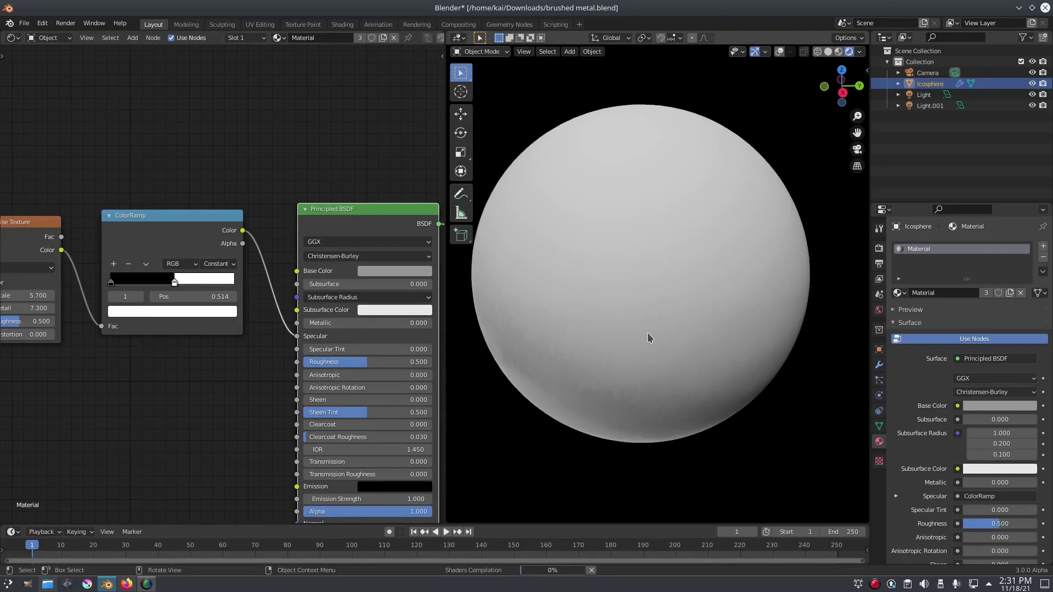
pyautogui.moveTo(648, 337)
pyautogui.mouseDown(button='middle')
pyautogui.moveTo(574, 343)
pyautogui.moveTo(648, 326)
pyautogui.moveTo(676, 299)
pyautogui.moveTo(604, 360)
pyautogui.moveTo(680, 383)
pyautogui.moveTo(634, 337)
pyautogui.mouseUp(button='middle')
pyautogui.scroll(-2, 676, 299)
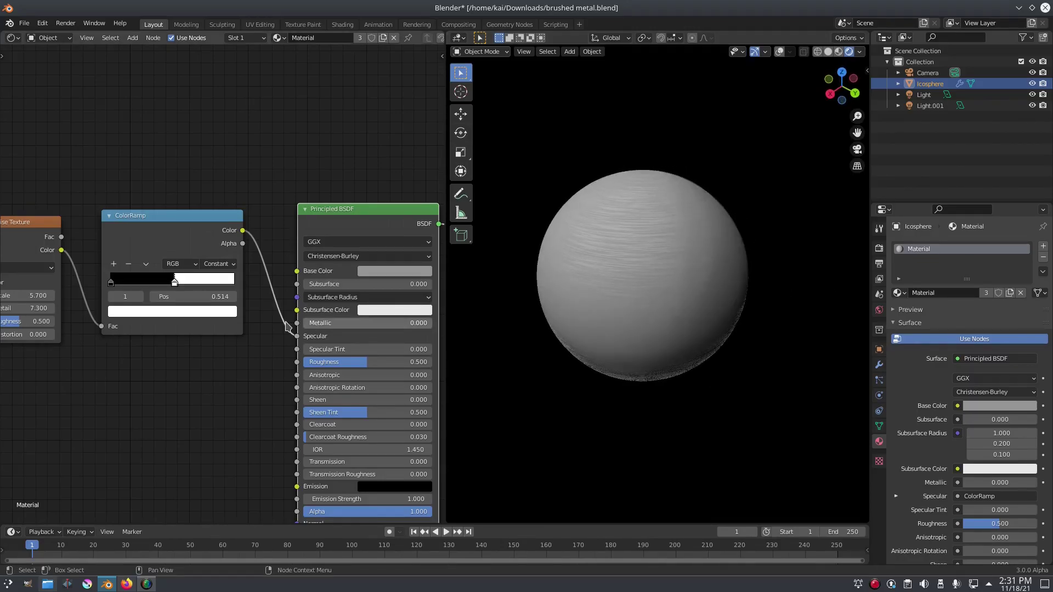
pyautogui.moveTo(287, 327); pyautogui.dragTo(297, 324)
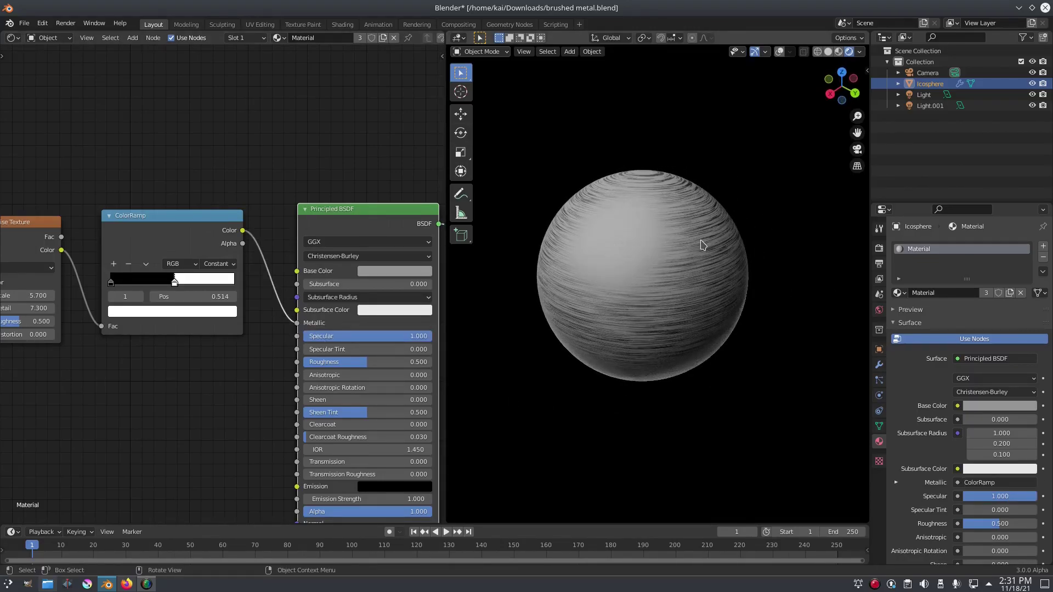
# Switch the ColorRamp link to Specular again, compare the sphere from another side, and return the link to Metallic.
pyautogui.moveTo(297, 323); pyautogui.dragTo(297, 337)
pyautogui.moveTo(520, 411); pyautogui.dragTo(742, 320, button='middle')
pyautogui.scroll(2, 673, 299)
pyautogui.scroll(-2, 742, 319)
pyautogui.moveTo(820, 376); pyautogui.dragTo(784, 382, button='middle')
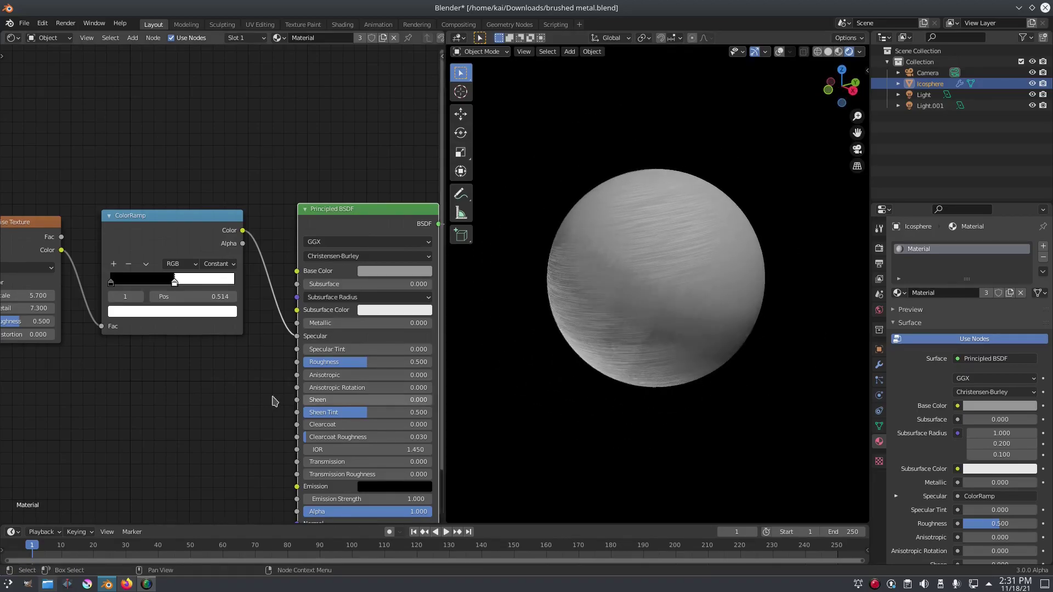
pyautogui.moveTo(238, 398); pyautogui.dragTo(324, 392, button='middle')
pyautogui.moveTo(383, 331); pyautogui.dragTo(383, 318)
# Try Distortion values of 2.3 and 3.1 in the Noise Texture and inspect the streaks on the sphere.
pyautogui.moveTo(203, 356); pyautogui.dragTo(359, 357, button='middle')
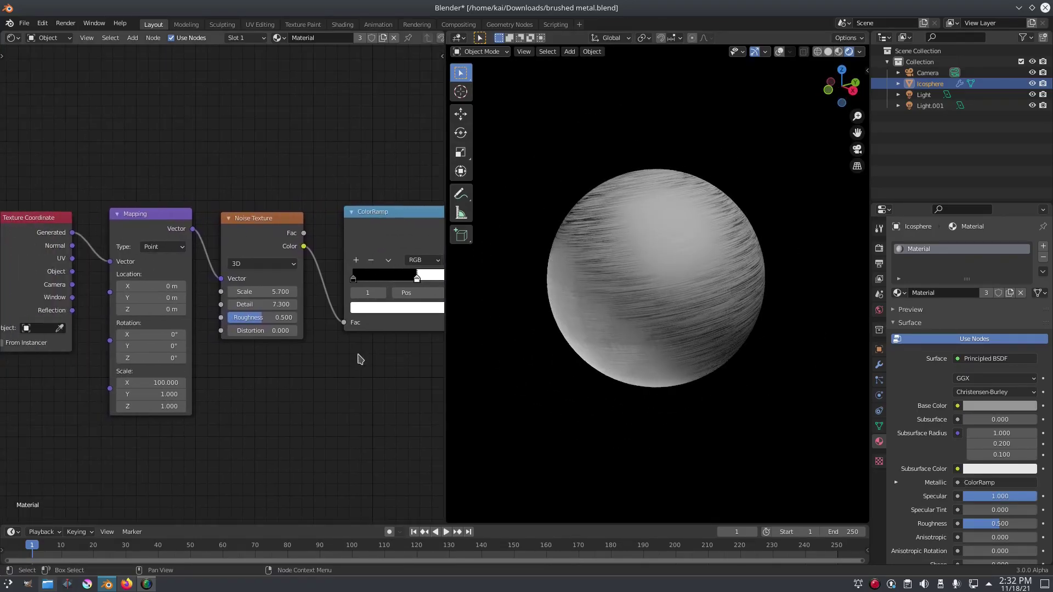
pyautogui.moveTo(278, 332); pyautogui.dragTo(341, 333)
pyautogui.scroll(1, 714, 327)
pyautogui.scroll(3, 714, 326)
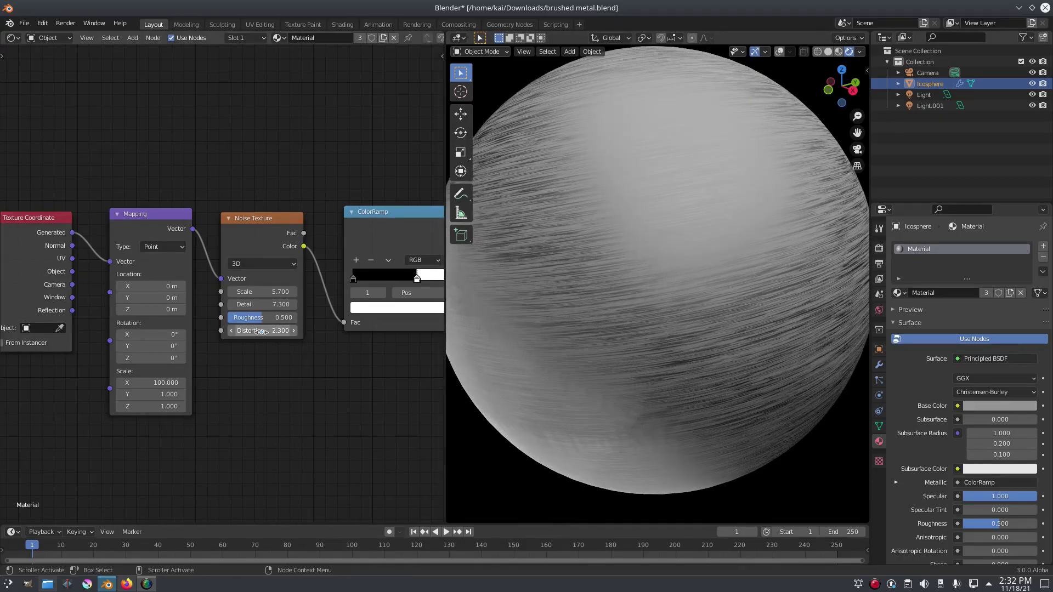
pyautogui.moveTo(260, 331); pyautogui.dragTo(186, 331)
pyautogui.moveTo(258, 330); pyautogui.dragTo(275, 331)
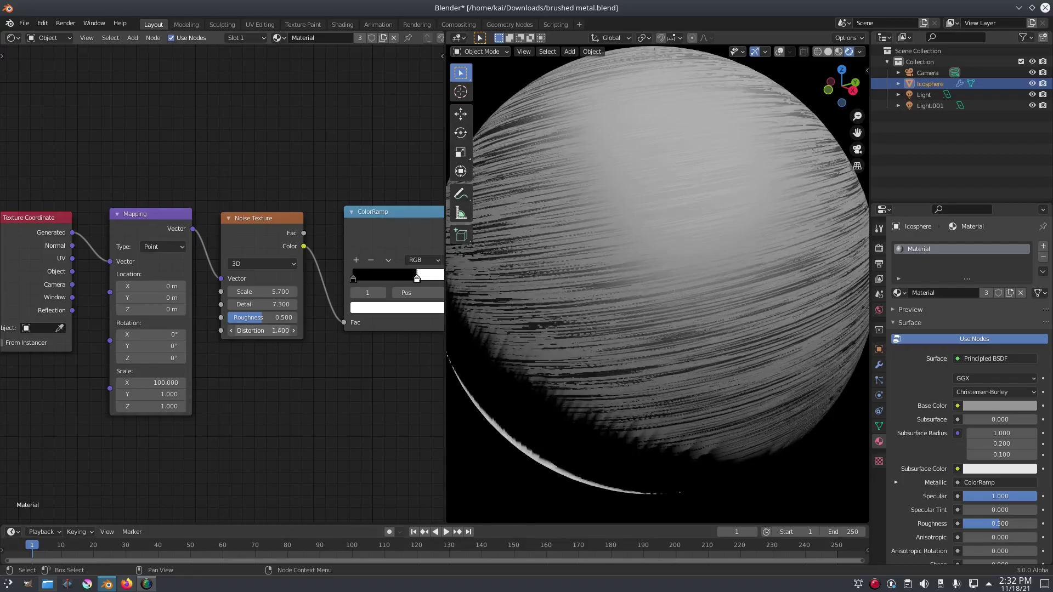
pyautogui.moveTo(805, 383)
pyautogui.mouseDown(button='middle')
pyautogui.moveTo(715, 404)
pyautogui.moveTo(675, 439)
pyautogui.moveTo(725, 329)
pyautogui.moveTo(699, 332)
pyautogui.mouseUp(button='middle')
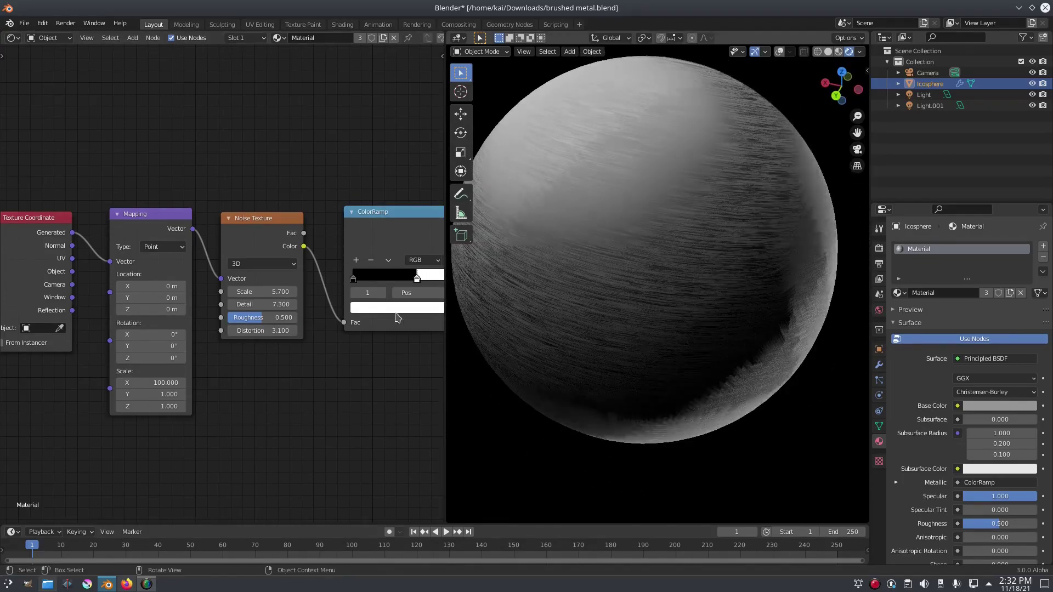
# Set the Noise Texture's Distortion to 11.2 and inspect the brushed pattern up close and from several sides.
pyautogui.moveTo(266, 331); pyautogui.dragTo(308, 352)
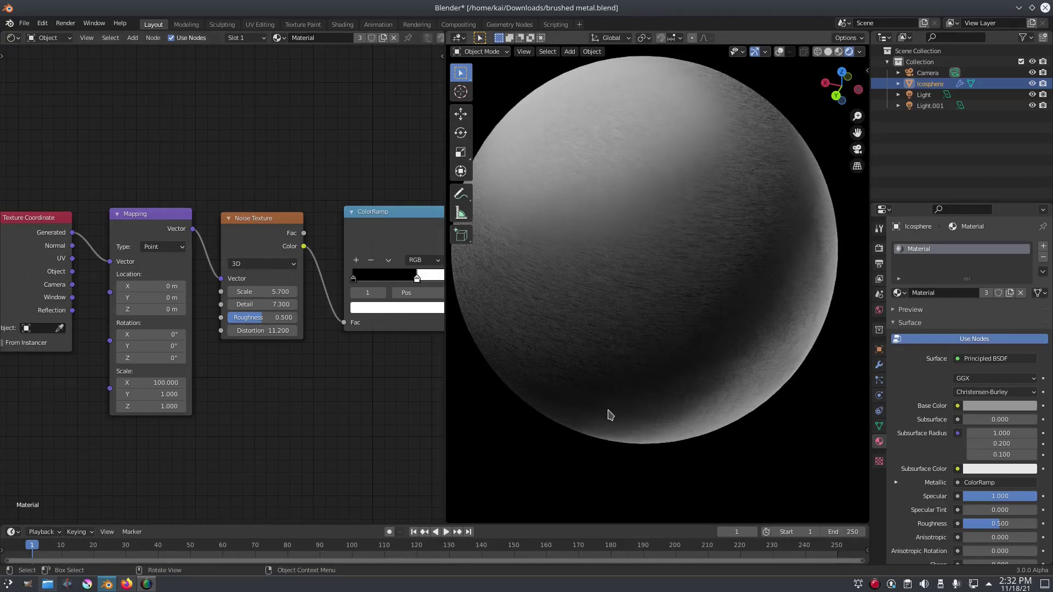
pyautogui.moveTo(609, 416); pyautogui.dragTo(609, 374, button='middle')
pyautogui.scroll(2, 631, 370)
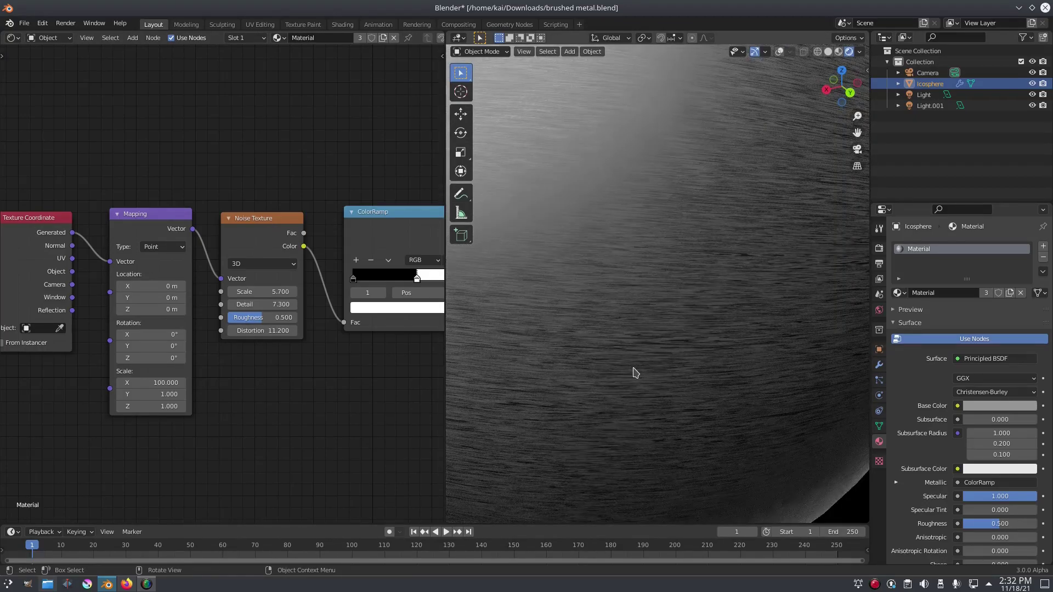
pyautogui.scroll(-8, 651, 362)
pyautogui.scroll(2, 664, 376)
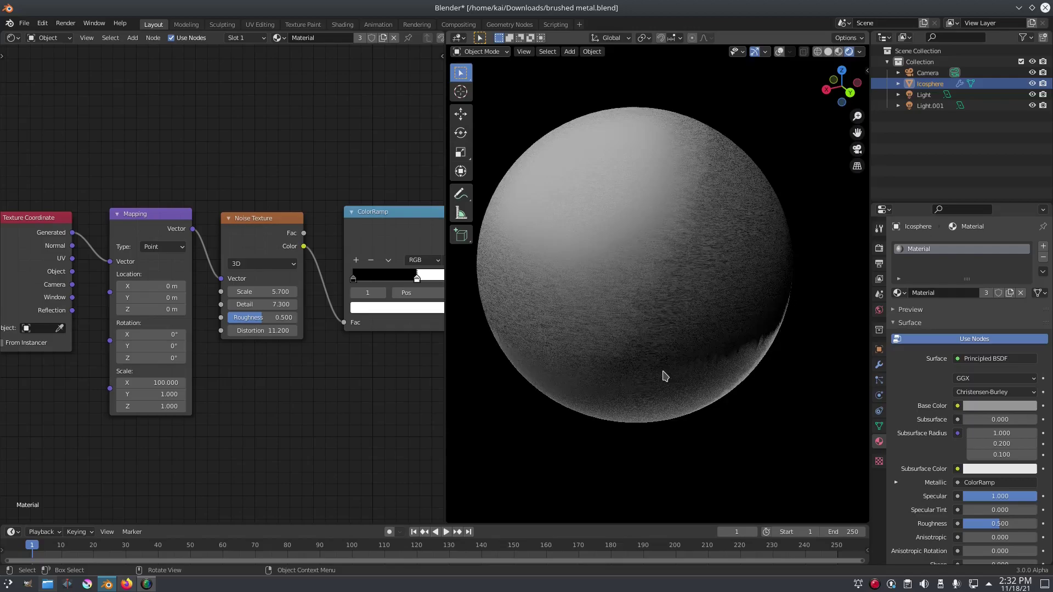
pyautogui.moveTo(631, 373); pyautogui.dragTo(665, 369, button='middle')
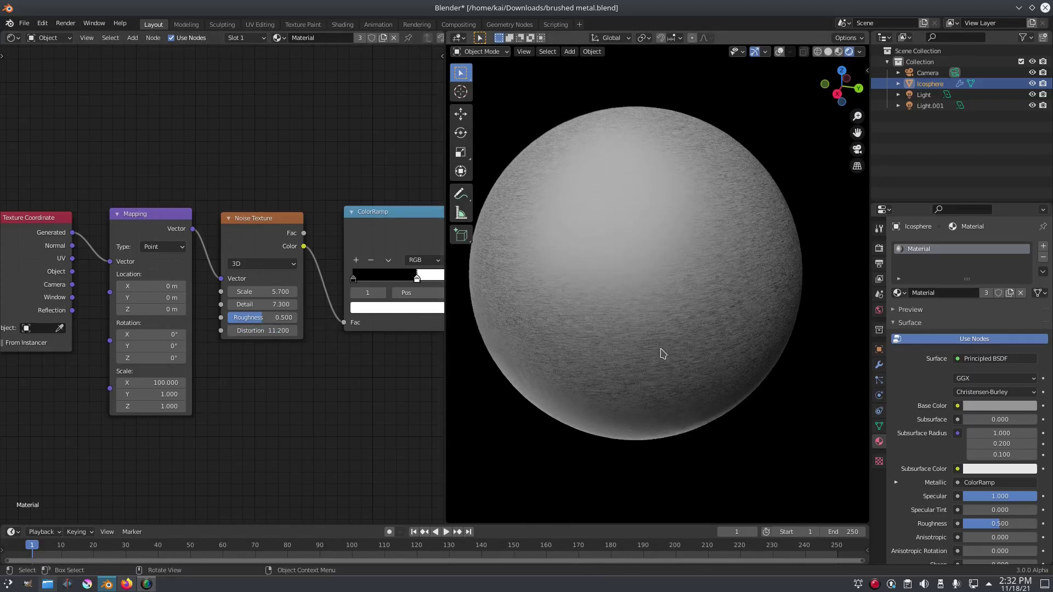
# Set the Principled BSDF's Roughness to 1 and check the sphere's shading.
pyautogui.moveTo(417, 324); pyautogui.dragTo(160, 329, button='middle')
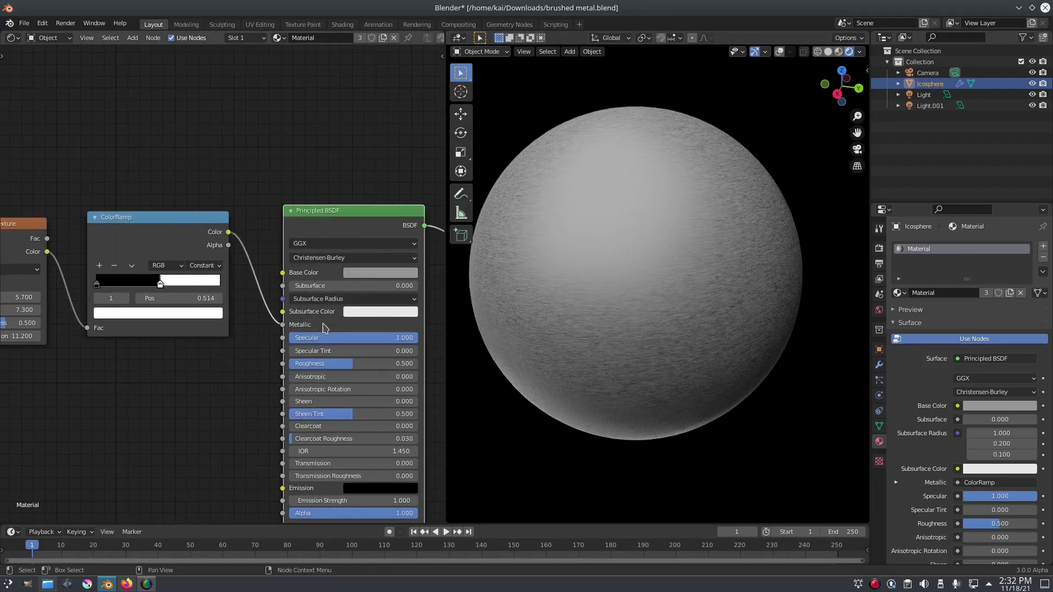
pyautogui.moveTo(355, 365); pyautogui.dragTo(448, 375)
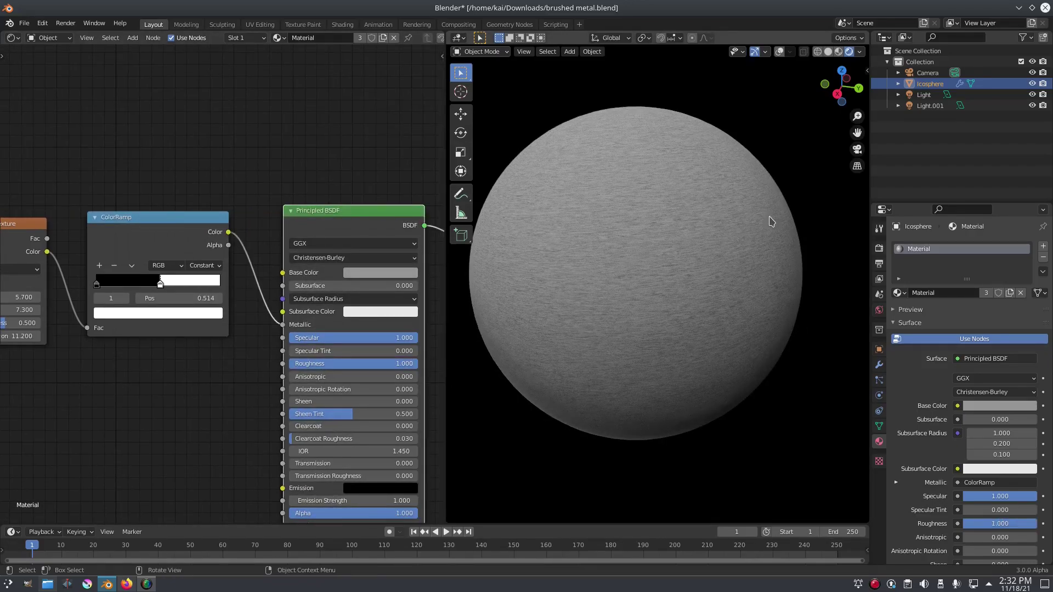
pyautogui.moveTo(735, 459); pyautogui.dragTo(710, 470, button='middle')
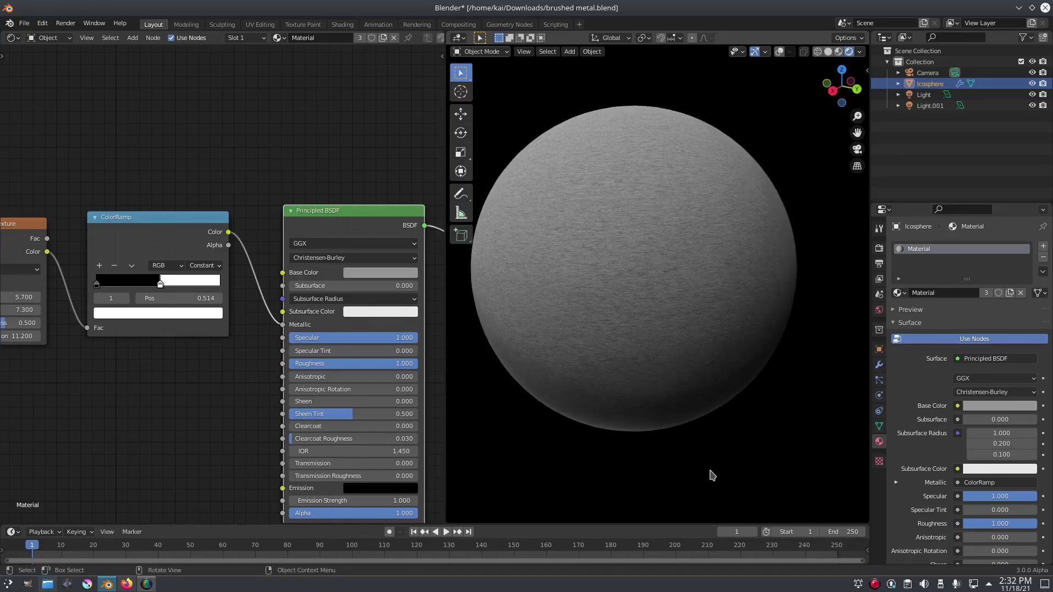